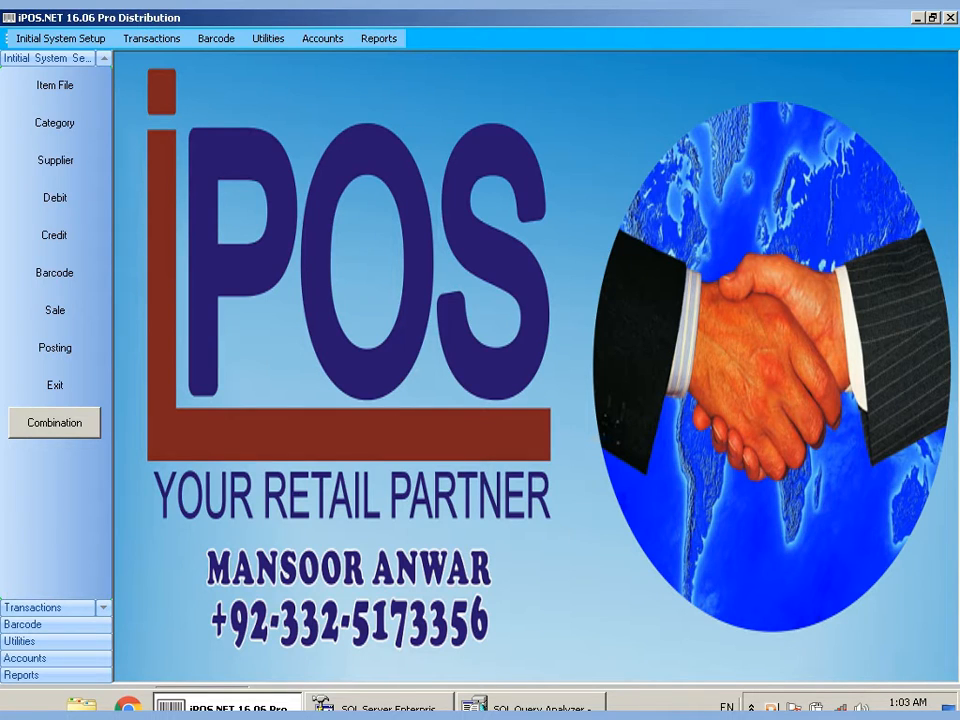
left_click(335, 40)
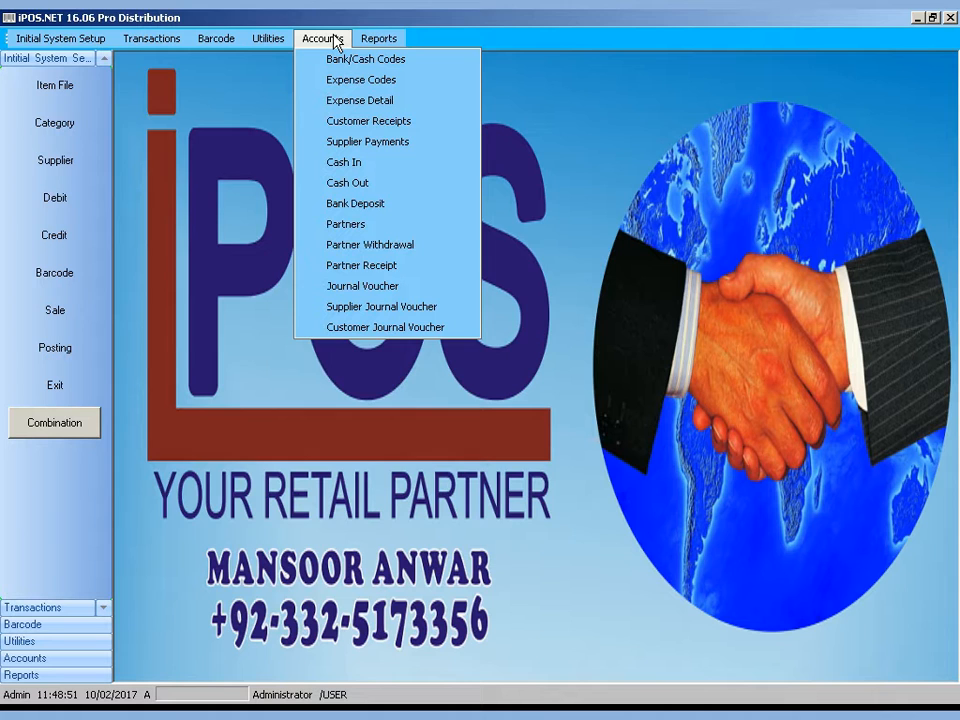
left_click(392, 124)
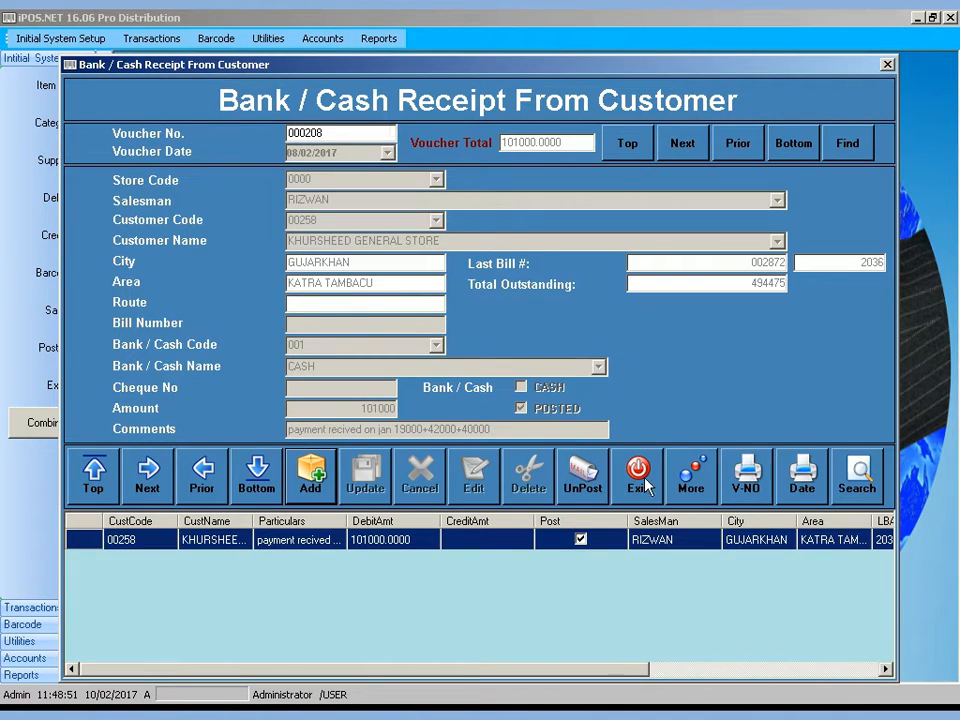
left_click(645, 482)
Step: Open the customer receipts form, add a new voucher and choose the salesman by name
left_click(330, 38)
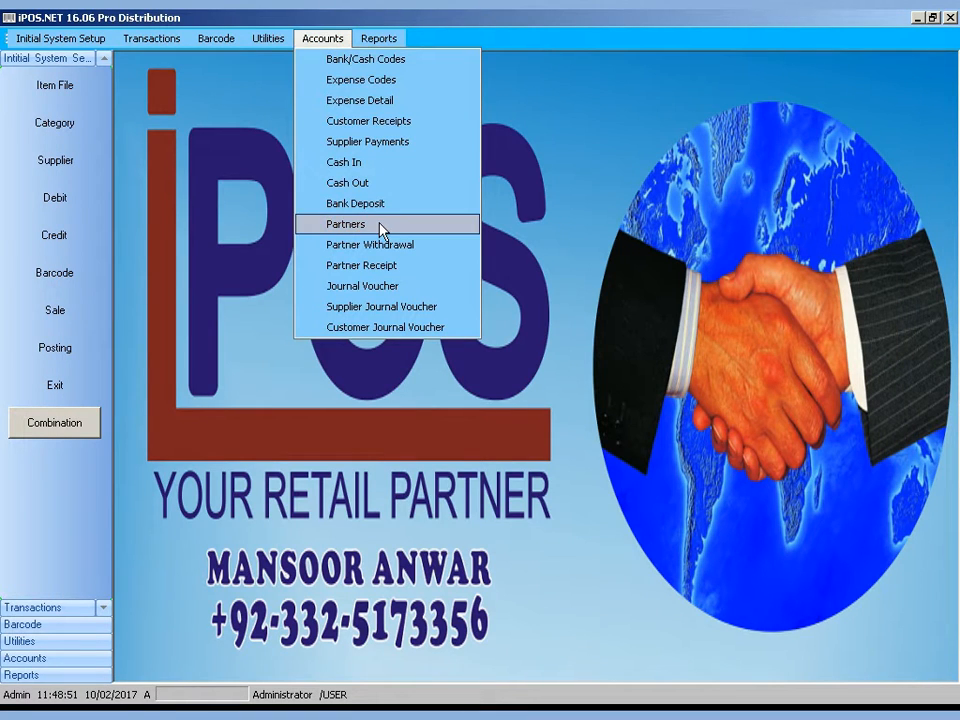
left_click(388, 124)
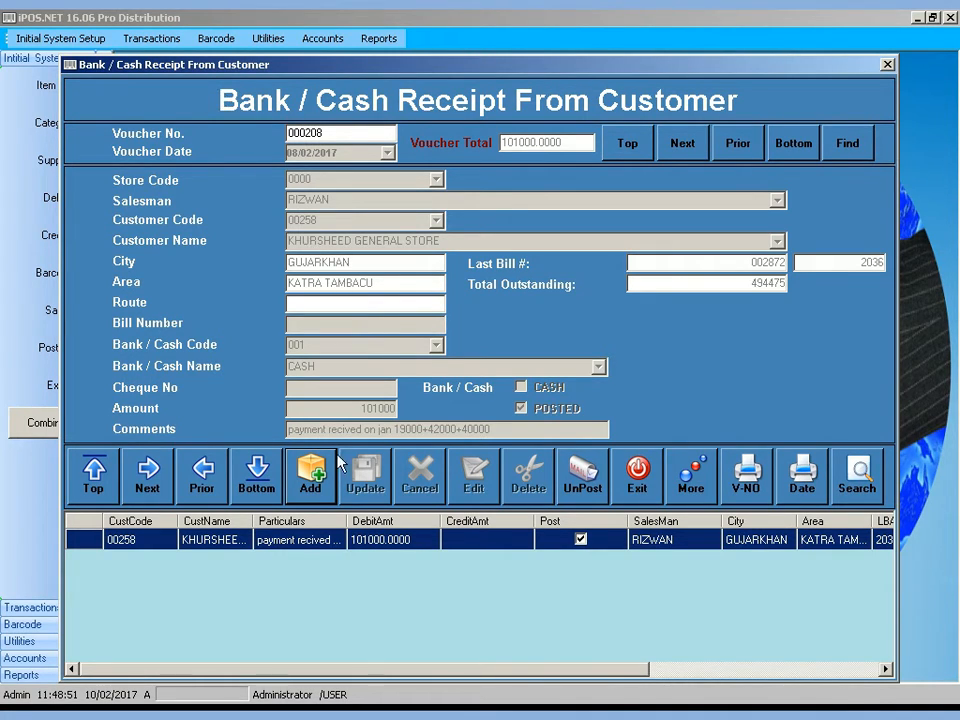
left_click(313, 476)
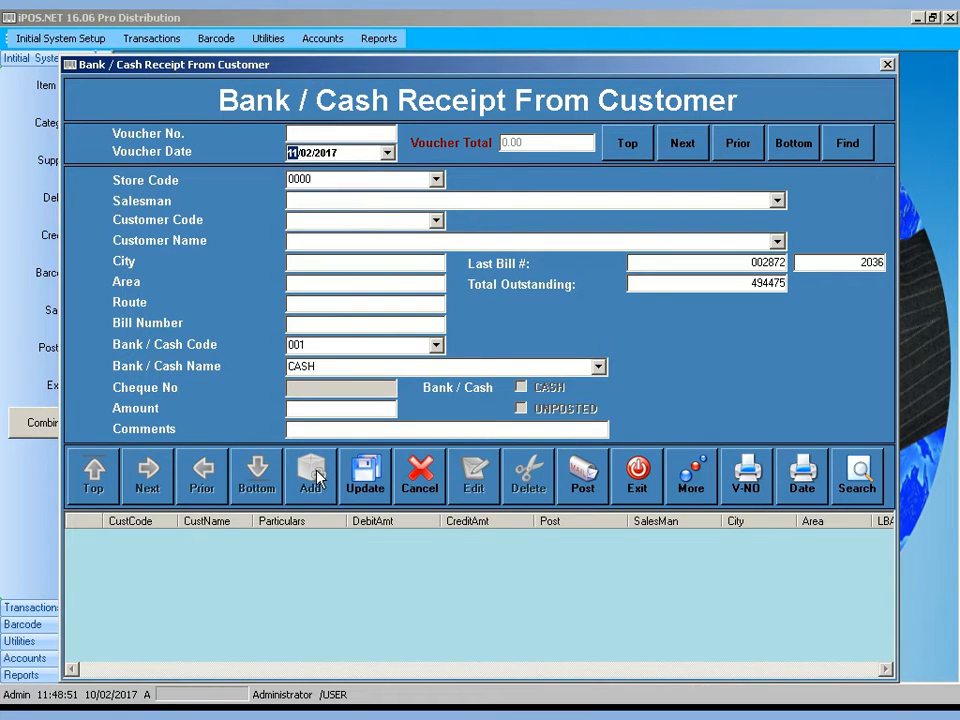
key("Return")
type("RIZWAN")
key("Return")
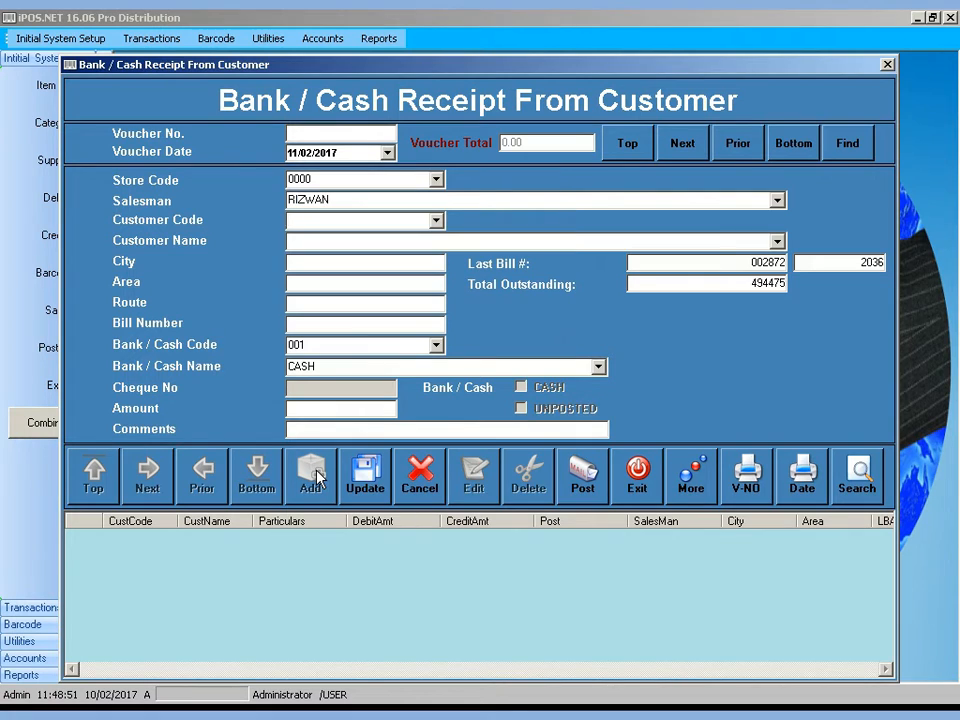
Step: Choose KHALID FENCY STORE as the customer and check its last bill and total outstanding amounts
type("KHALID FENCY STORE")
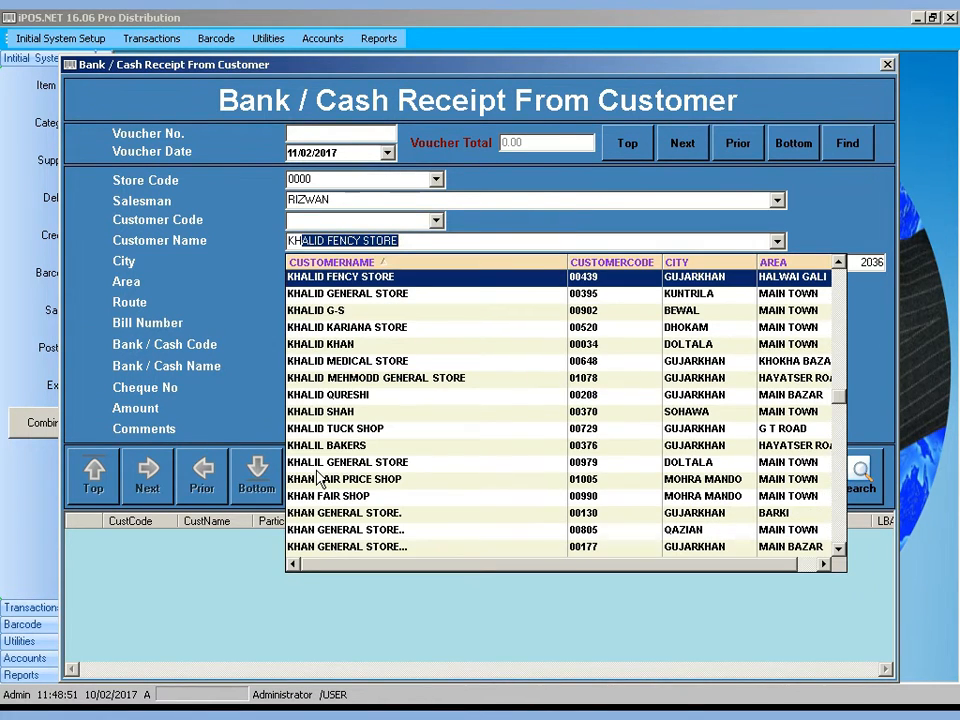
key("Return")
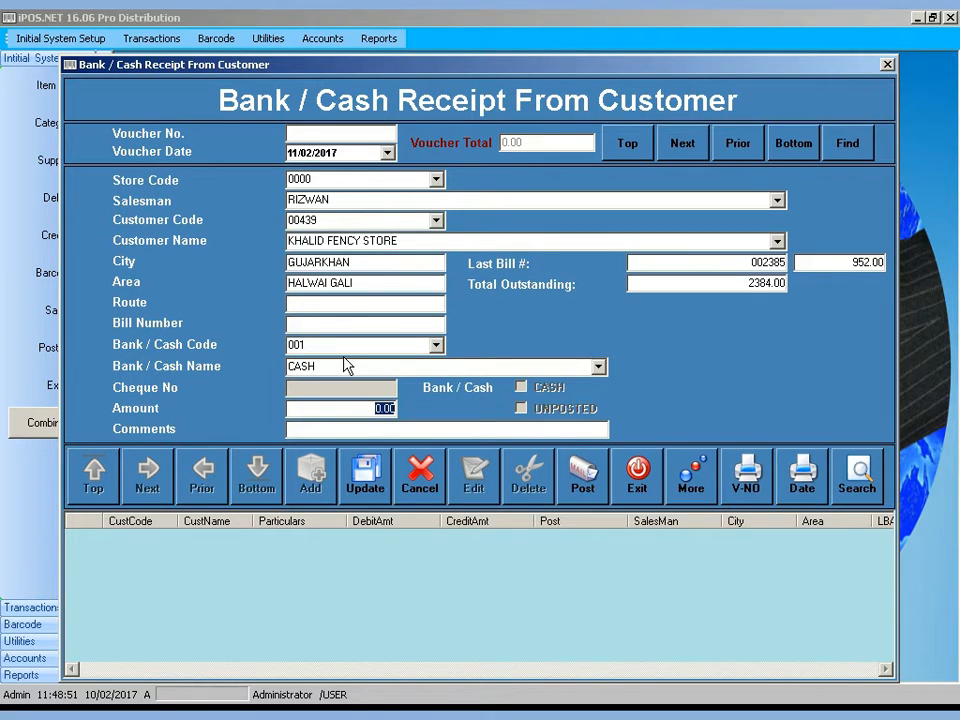
left_click(741, 260)
left_click(800, 261)
double_click(845, 261)
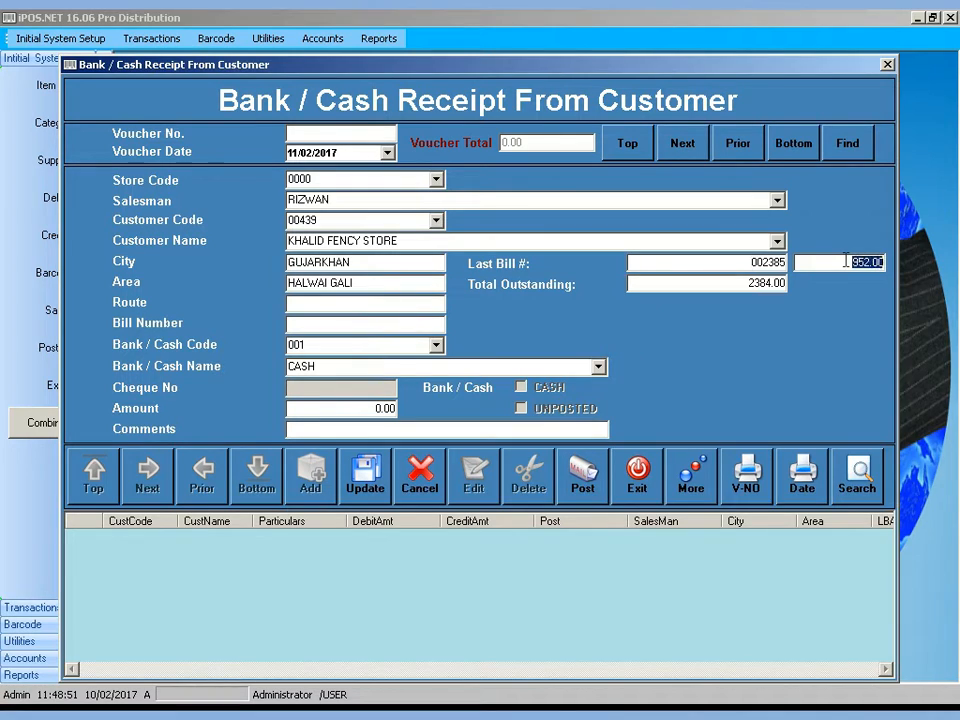
left_click(741, 284)
Step: Set the receipt amount to 1000 with the comment "cash received" and save the voucher line
left_click(375, 408)
double_click(375, 408)
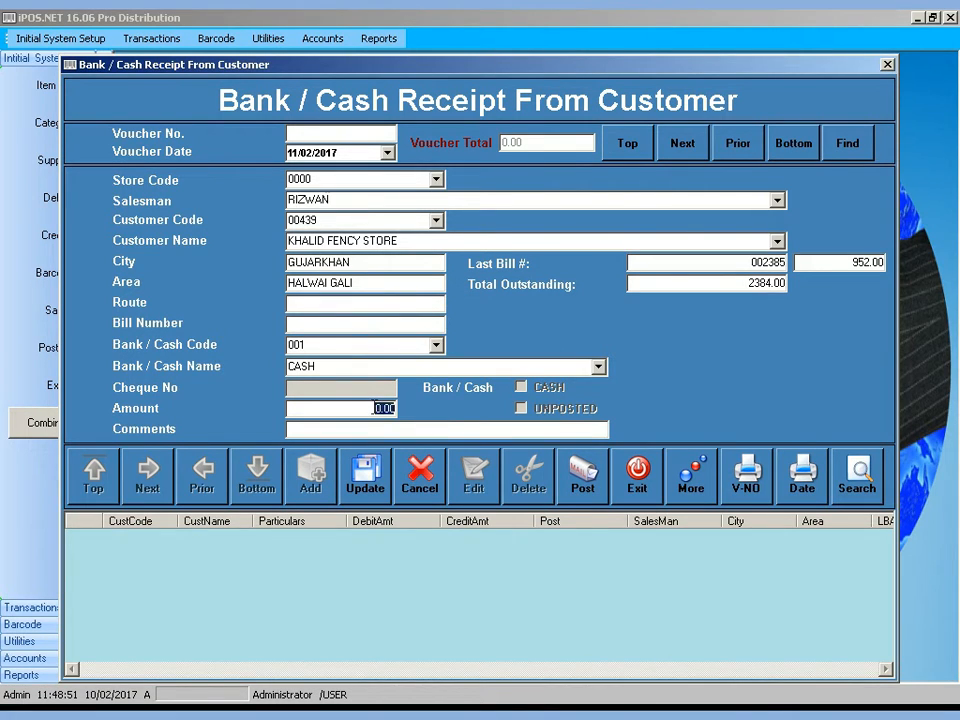
type("100")
key("Tab")
left_click(392, 408)
type("0")
key("Tab")
type("cash received")
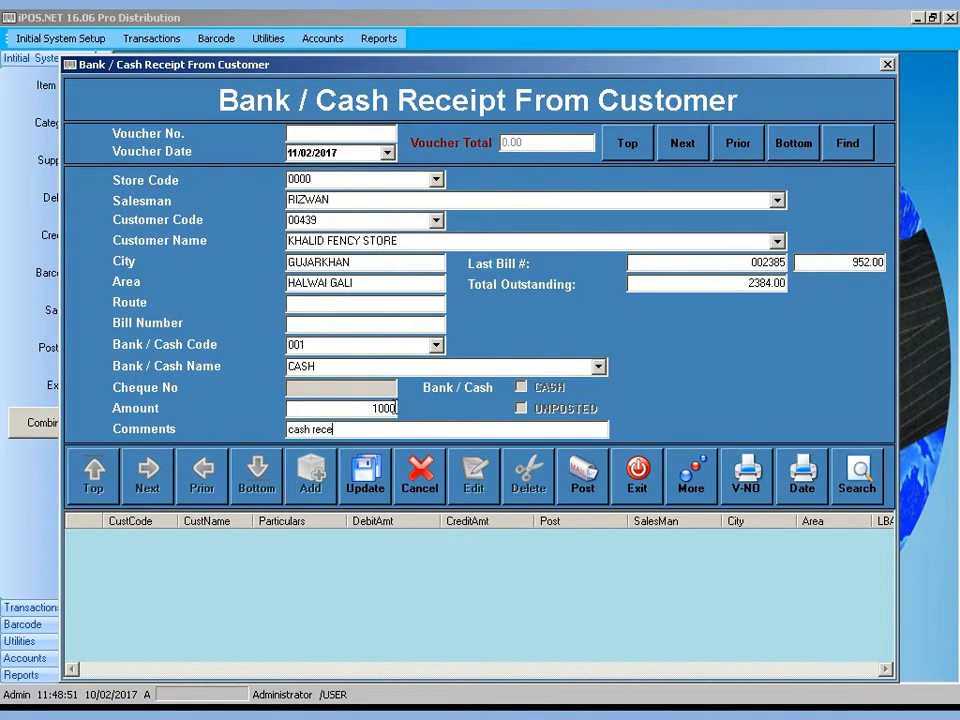
key("Return")
key("Return")
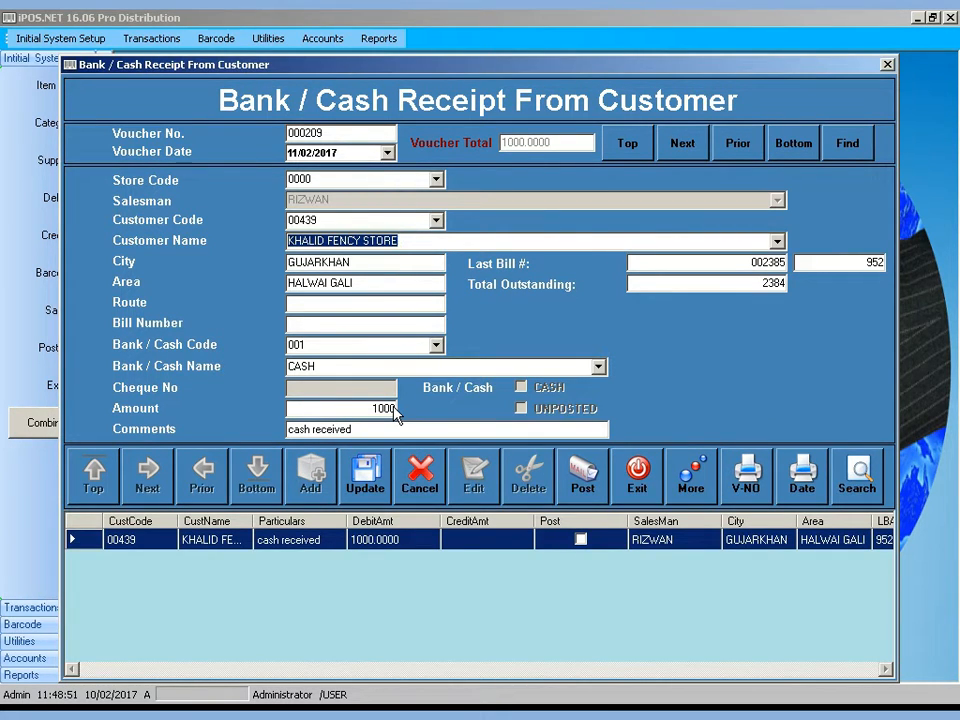
Step: Add a second receipt line for KHURSHEED GENERAL STORE in Gujarkhan with an amount of 50000
type("KHURR")
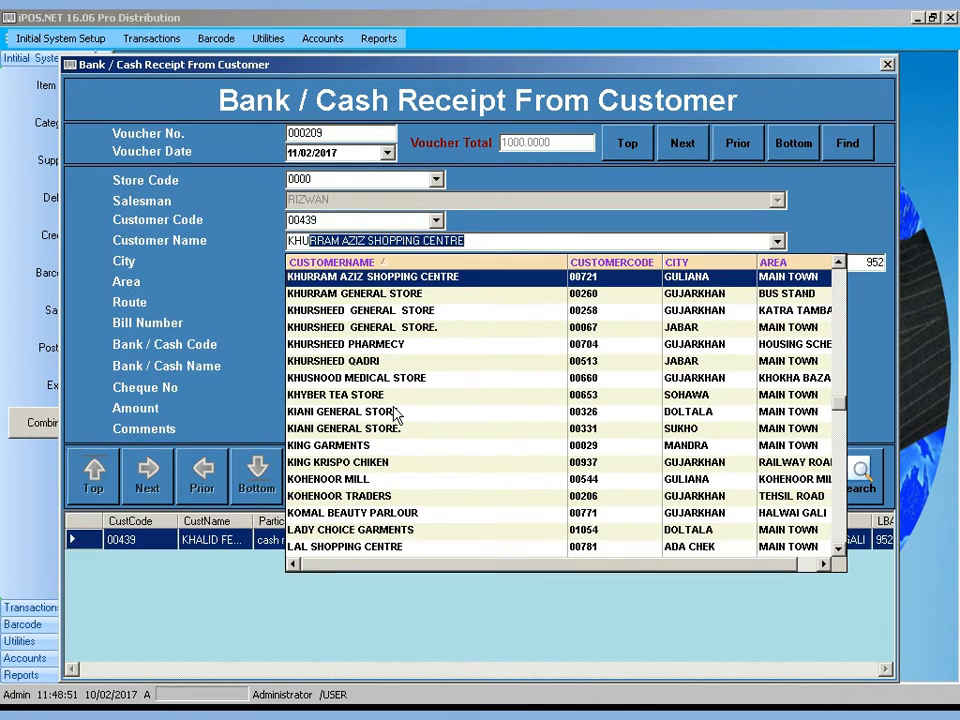
key("BackSpace")
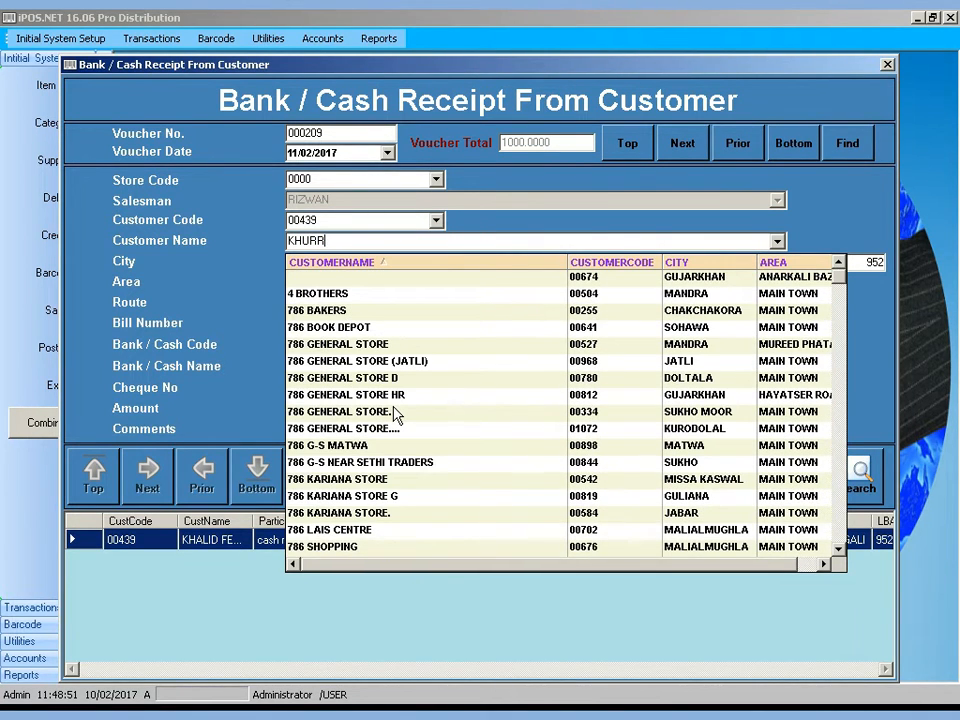
key("BackSpace")
type("SHEED GENERAL STORE")
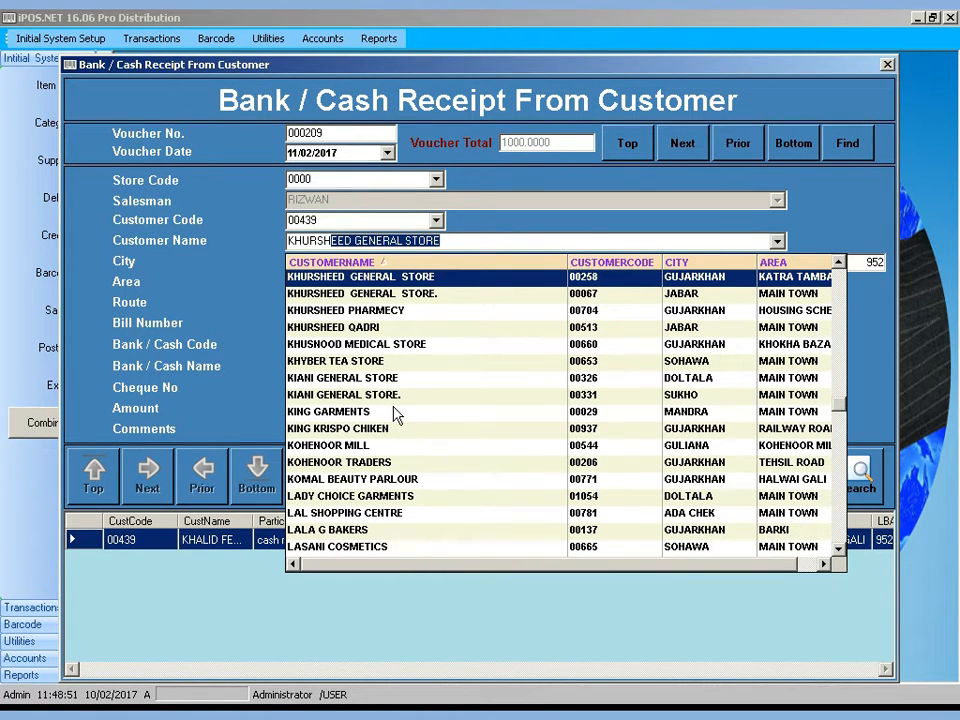
key("Return")
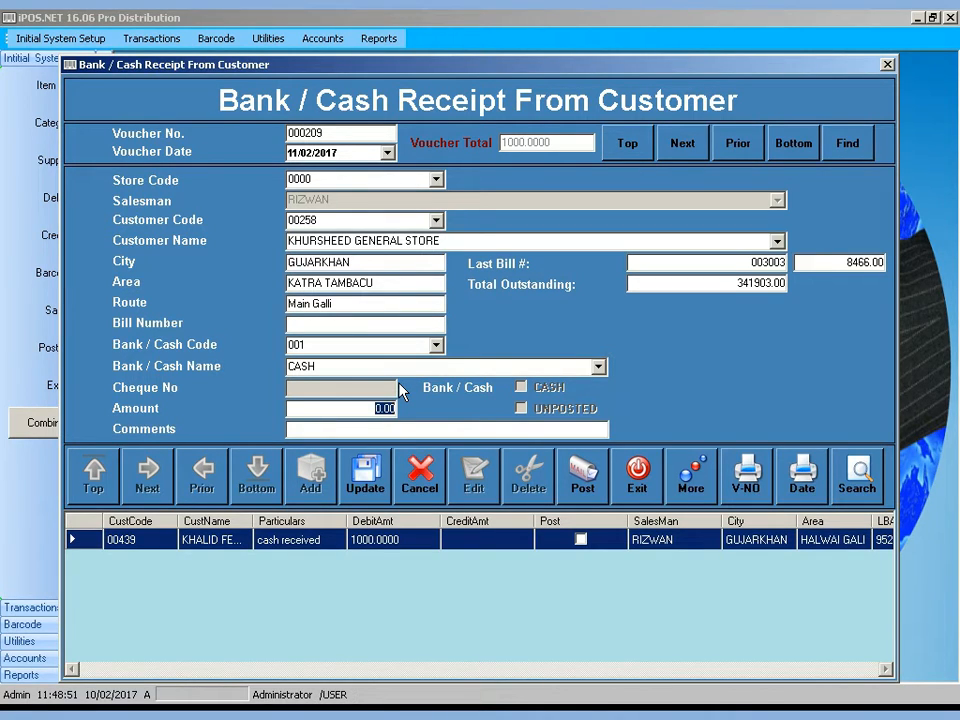
type("50000")
key("Return")
key("Return")
type("FAISAL")
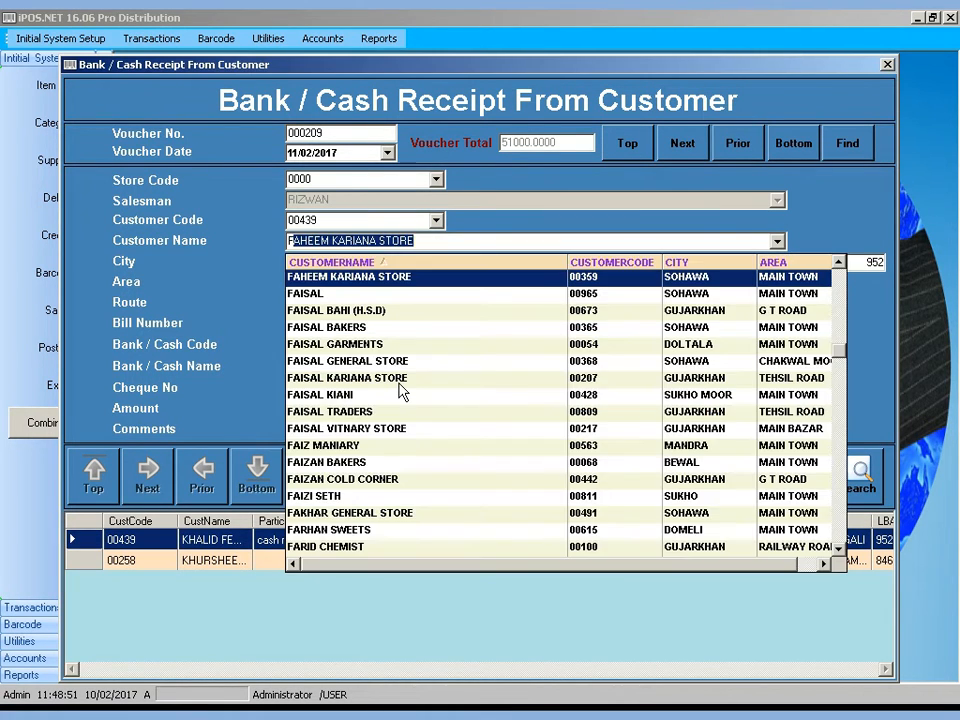
key("Return")
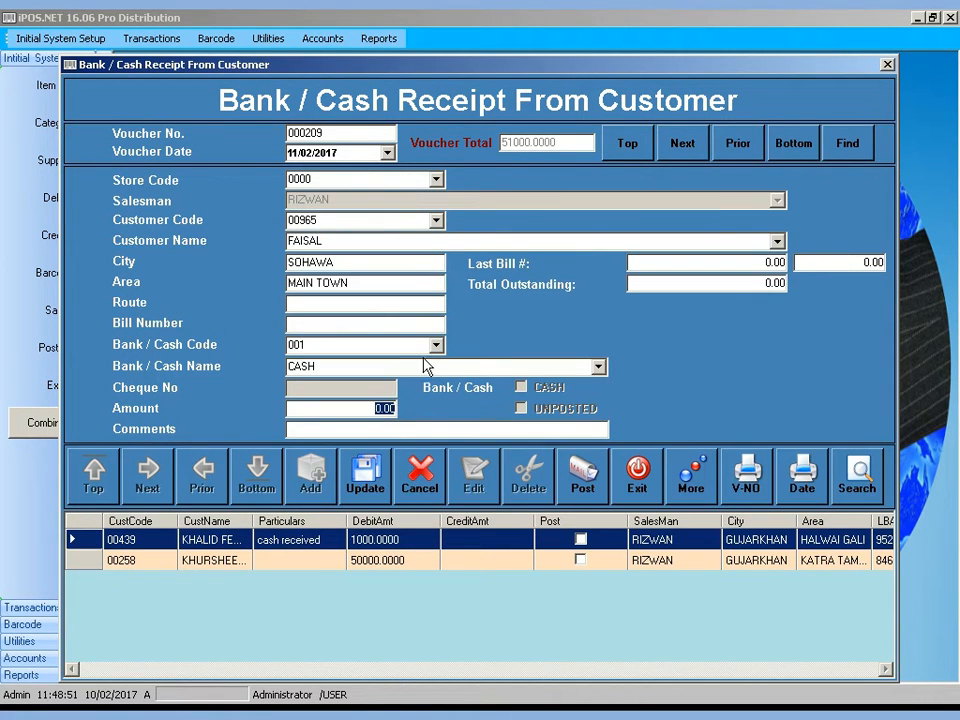
left_click(430, 352)
left_click(436, 345)
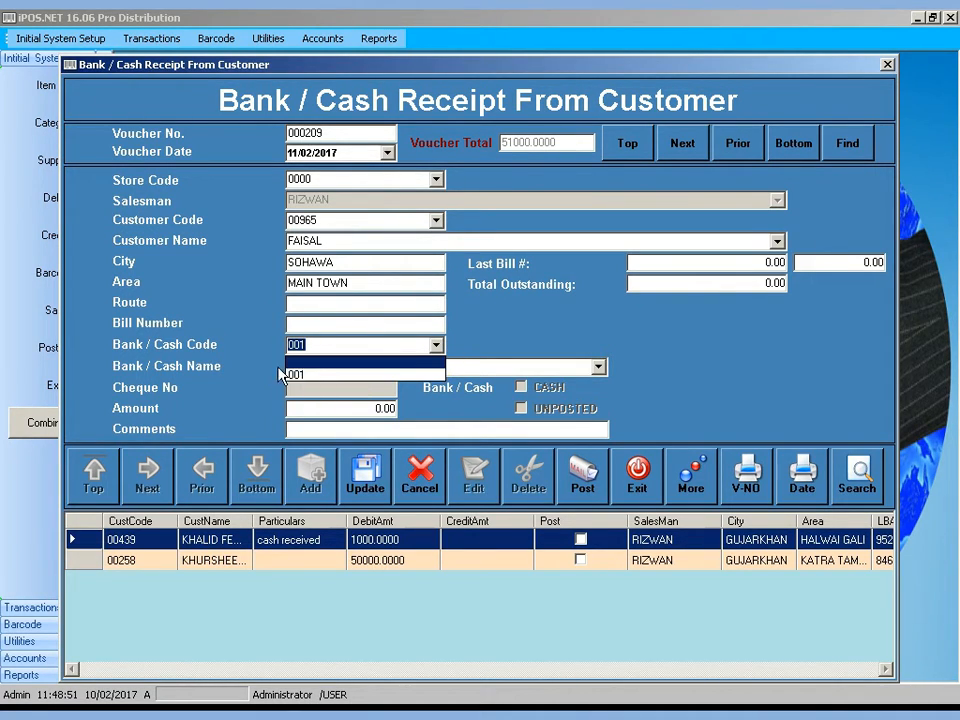
left_click(306, 376)
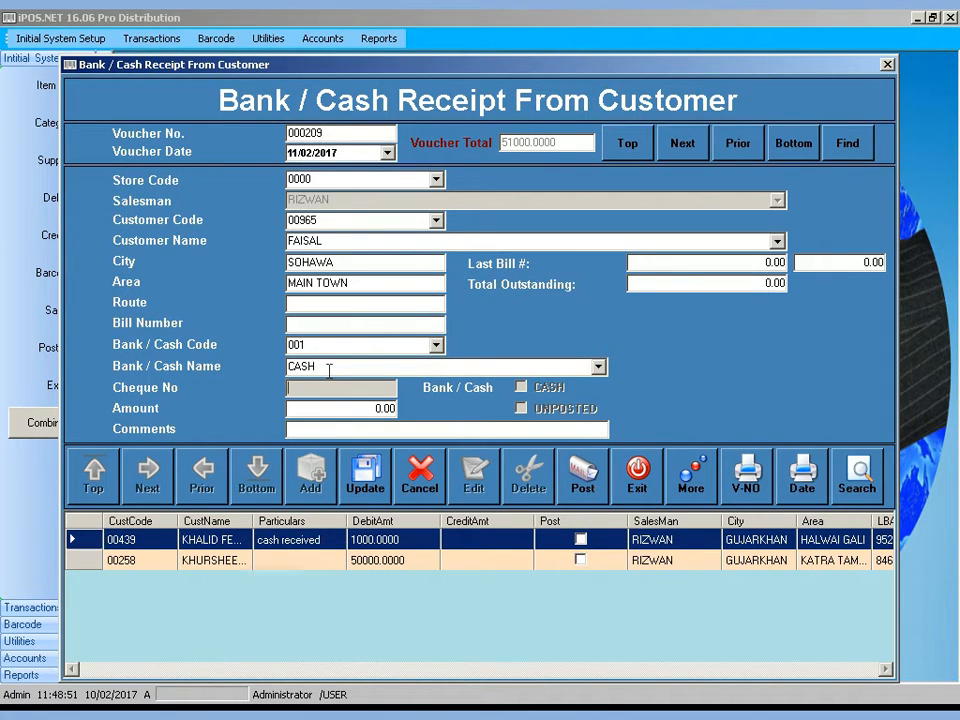
left_click(379, 408)
left_click(420, 480)
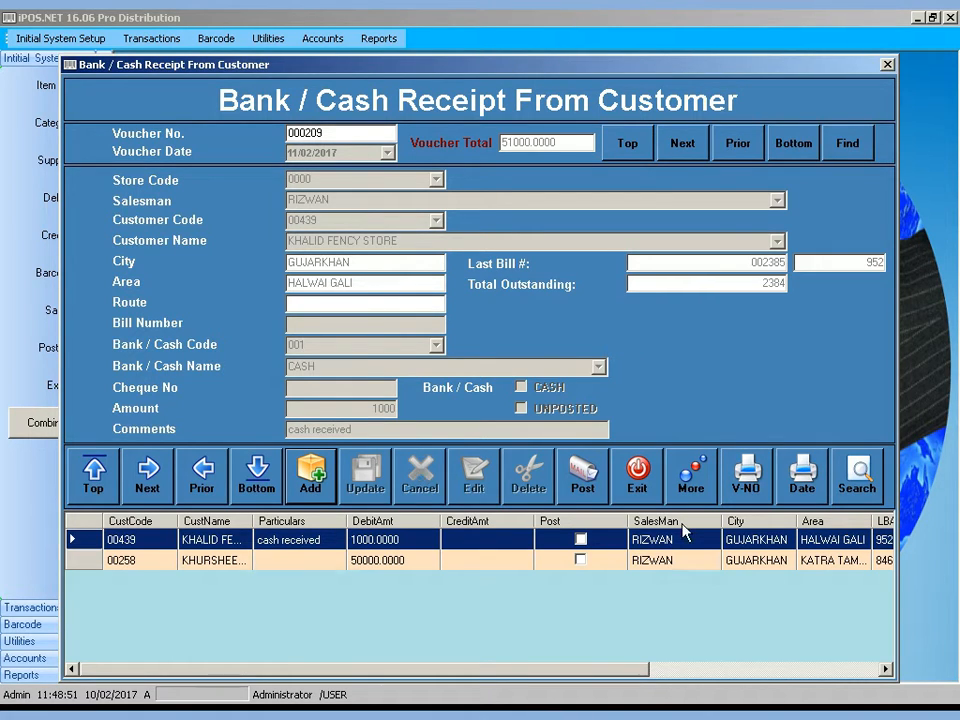
Step: Preview the salesman recovery report for the current voucher, inspect the KHALID FENCY STORE name and amount, and close the report
left_click(761, 498)
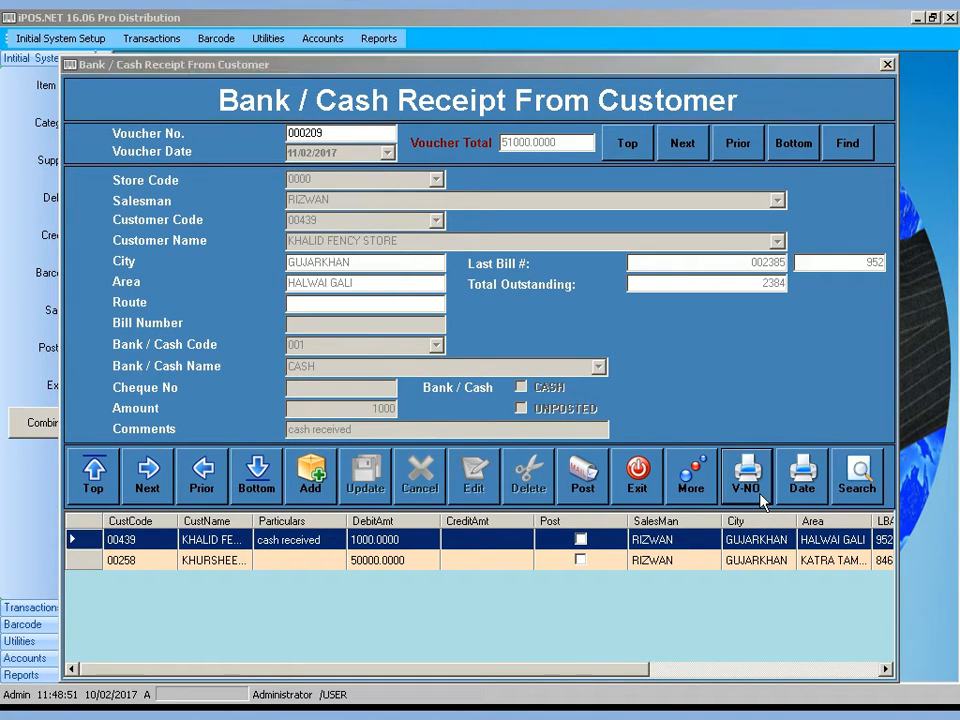
left_click(572, 499)
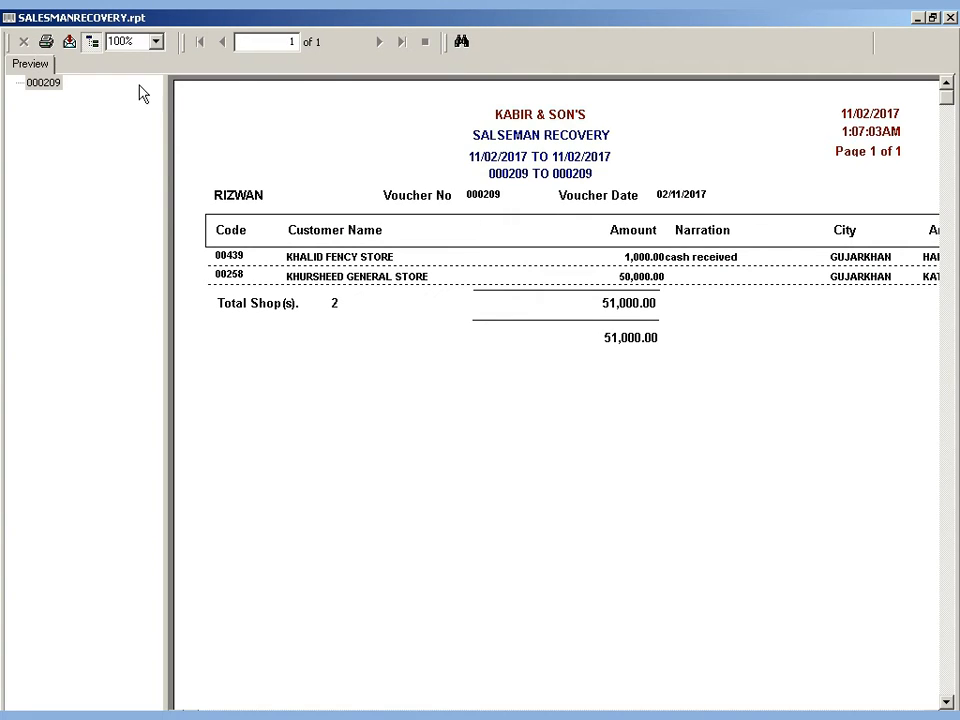
left_click(341, 262)
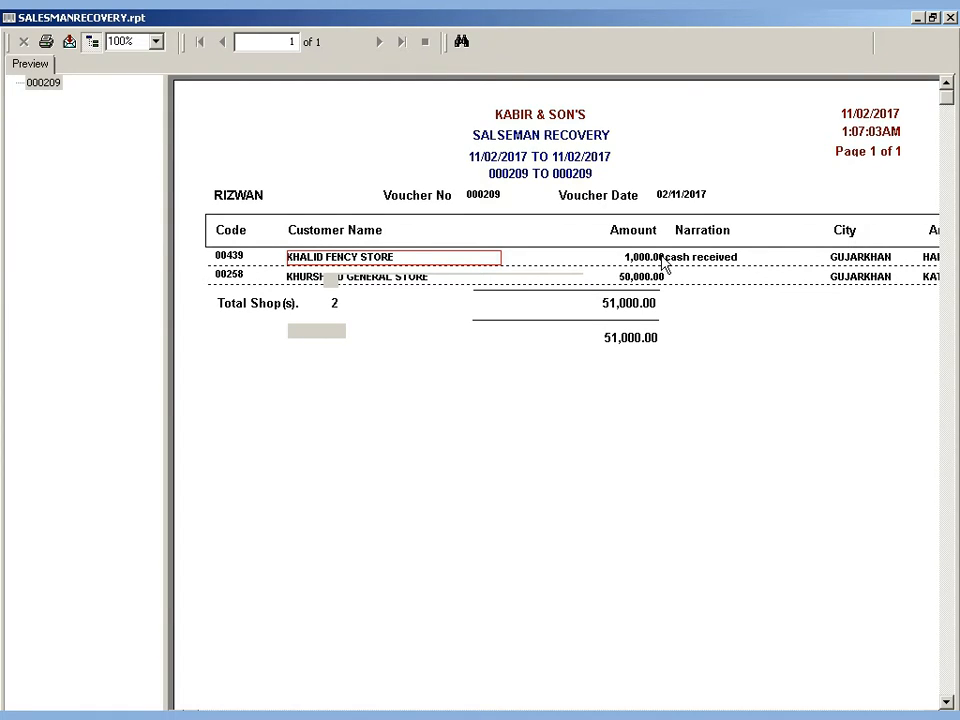
left_click(652, 258)
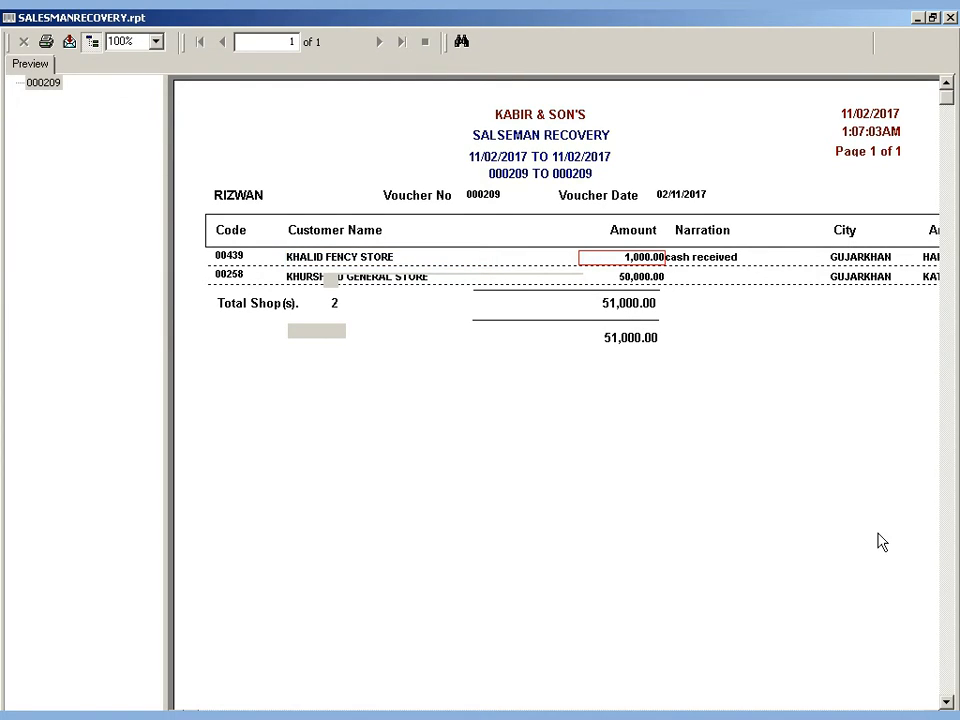
left_click(950, 18)
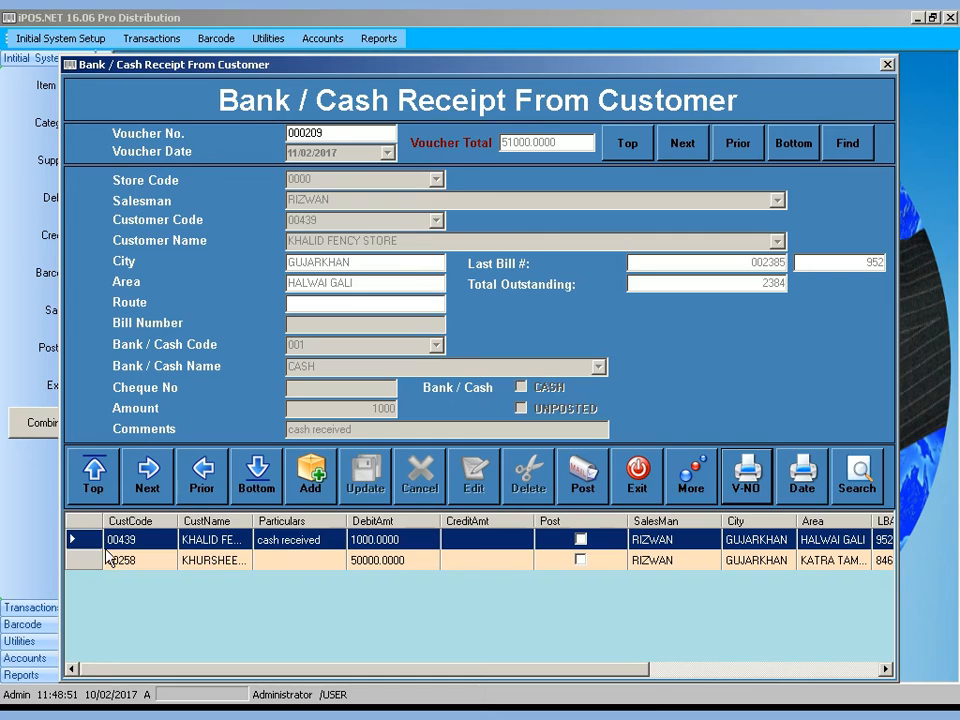
Step: Edit the KHURSHEED GENERAL STORE line, set its amount to 5000 and save the change
left_click(520, 566)
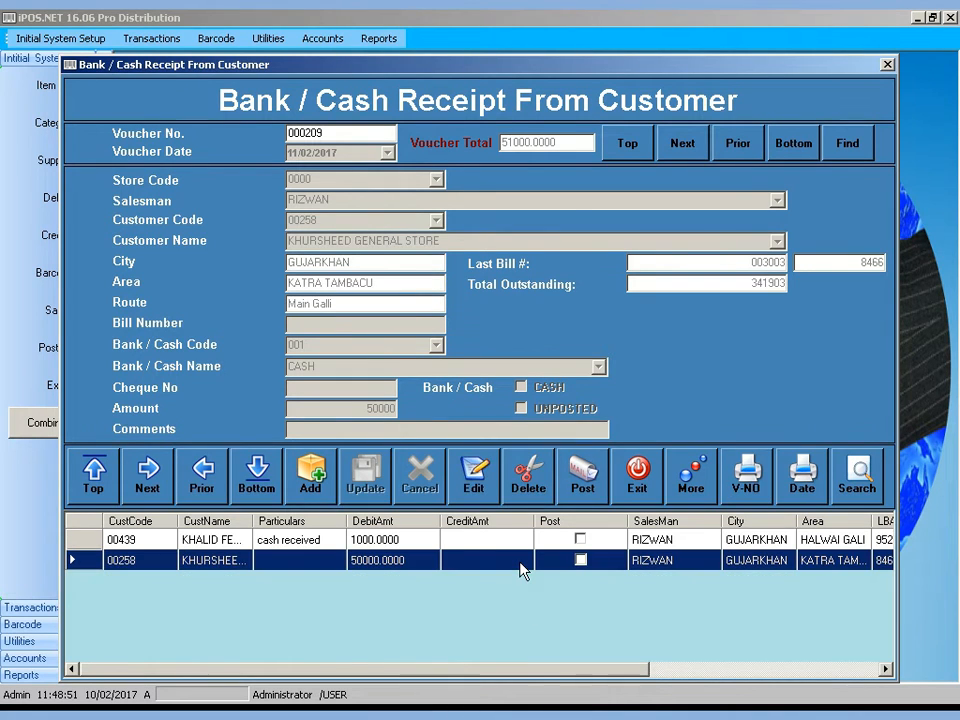
left_click(478, 484)
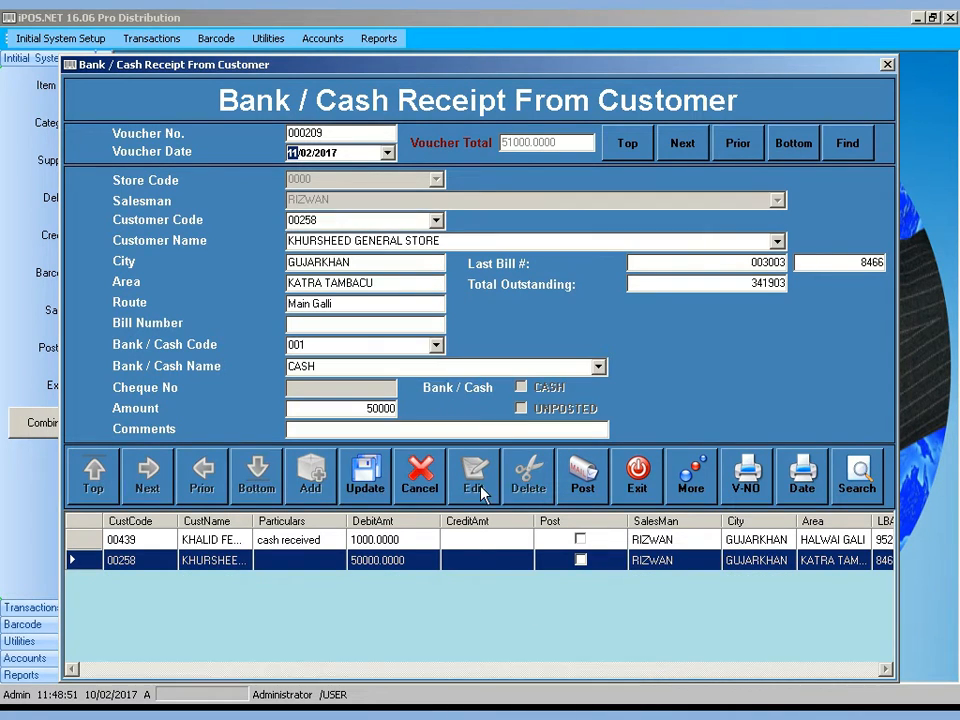
left_click(386, 408)
key("Return")
key("Return")
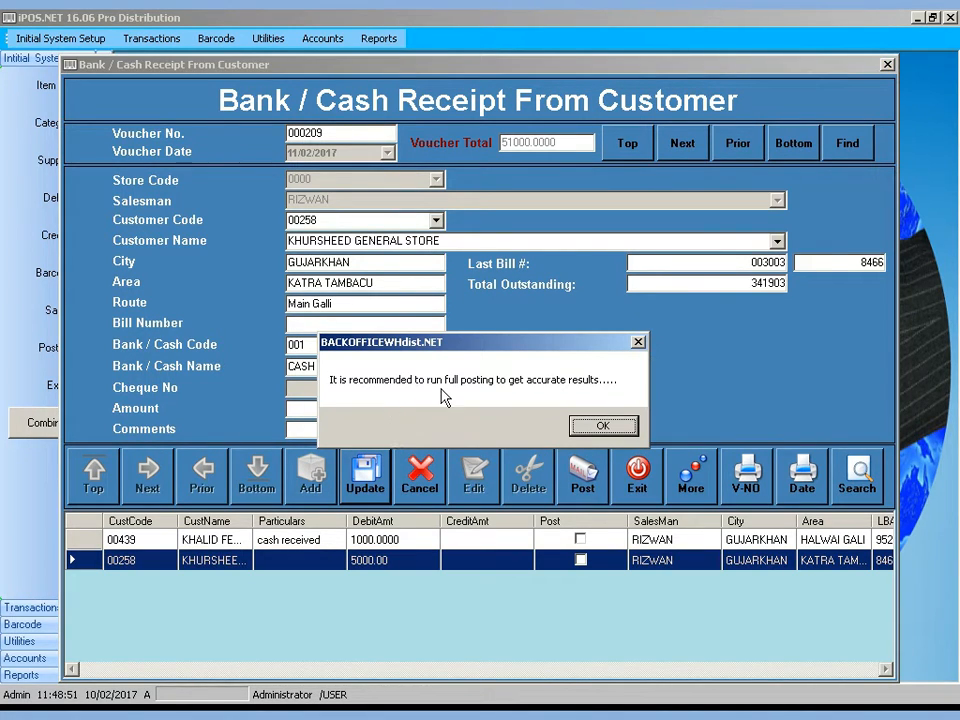
left_click(604, 426)
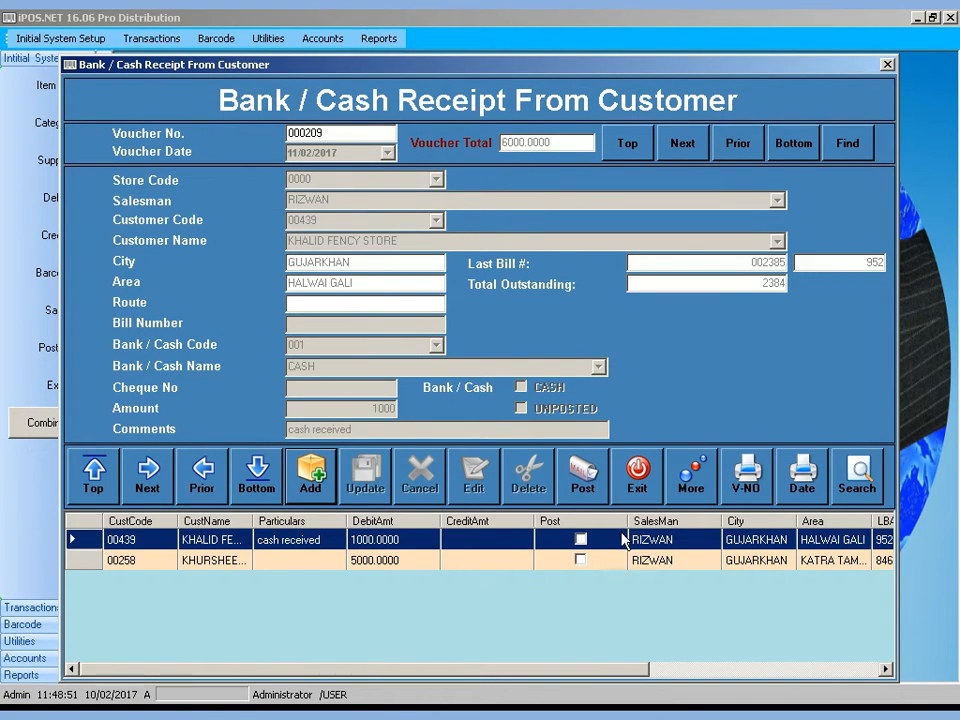
Step: Post the voucher and try to edit its posted KHALID FENCY STORE line
left_click(601, 482)
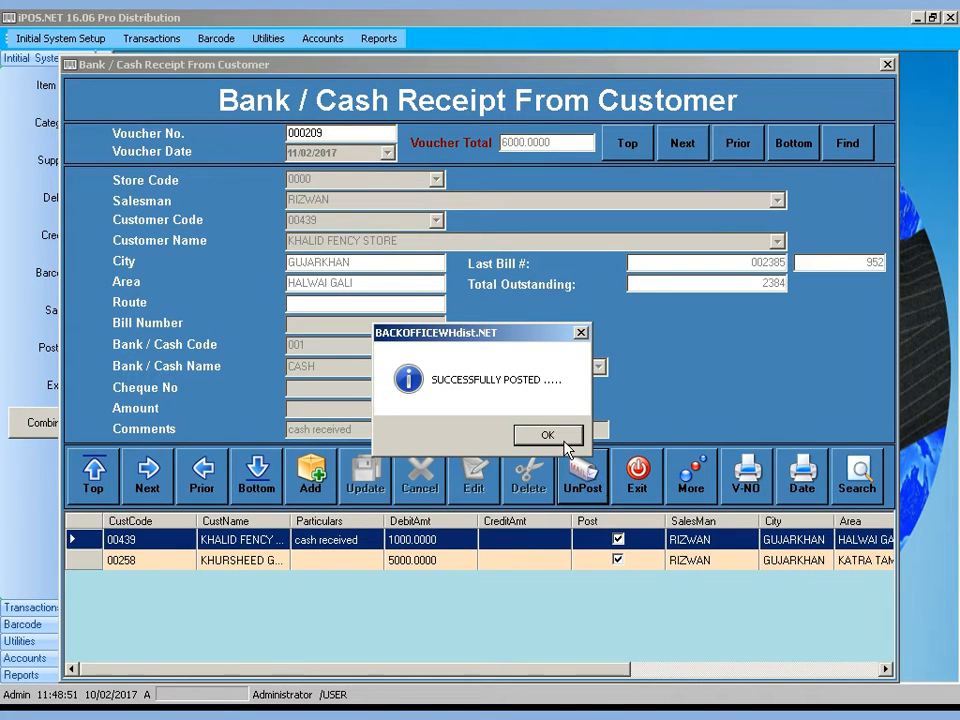
left_click(563, 440)
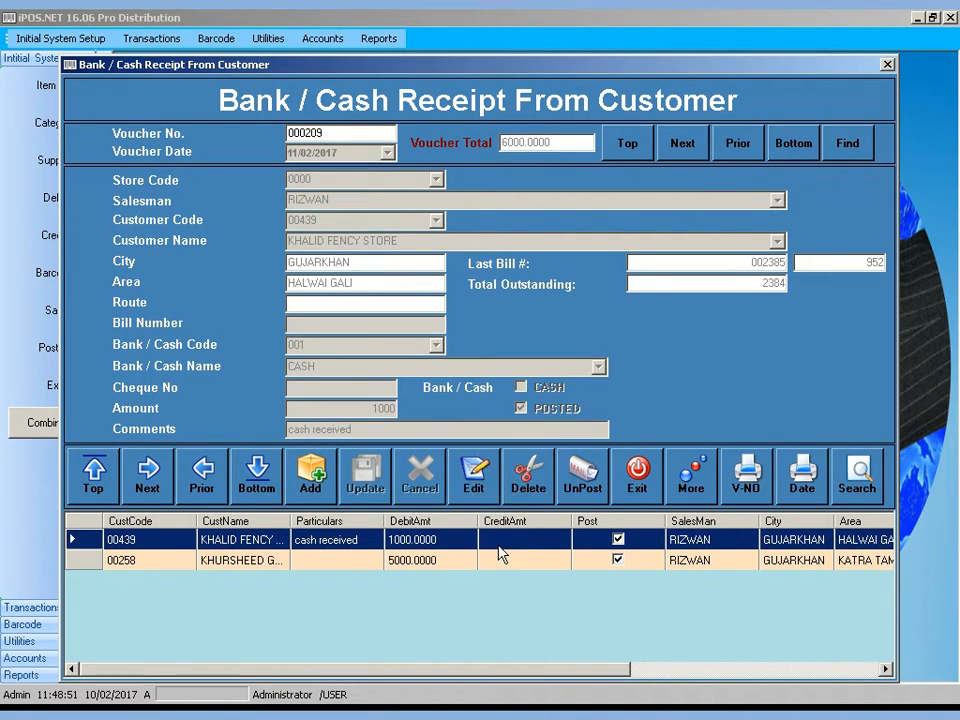
left_click(474, 475)
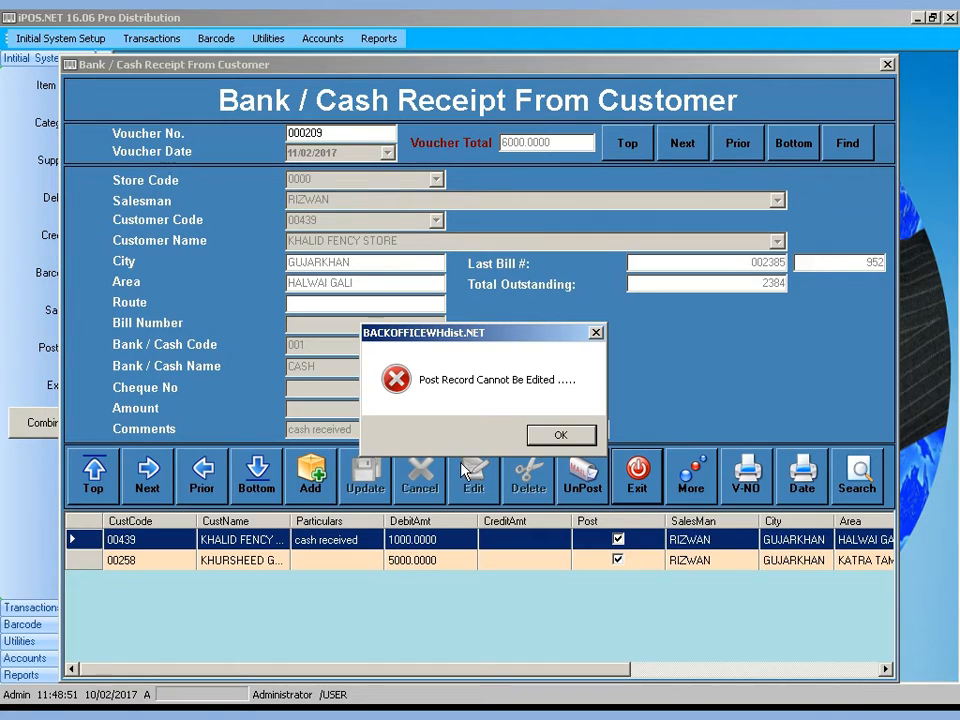
left_click(562, 437)
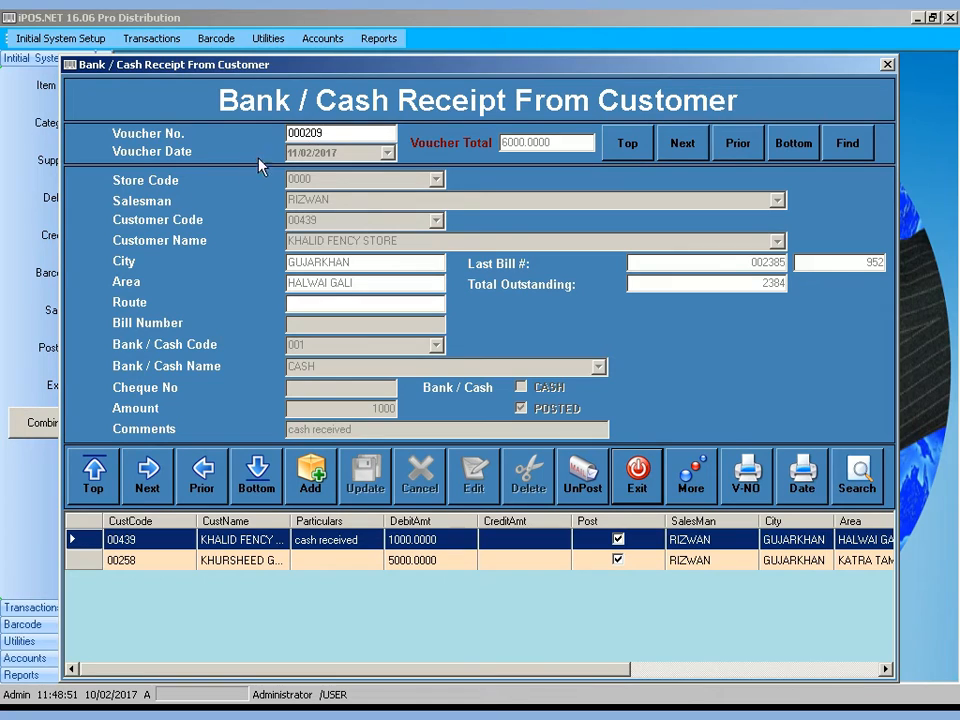
Step: Go to the previous voucher and search the receipts for those of that voucher's salesman
left_click(742, 143)
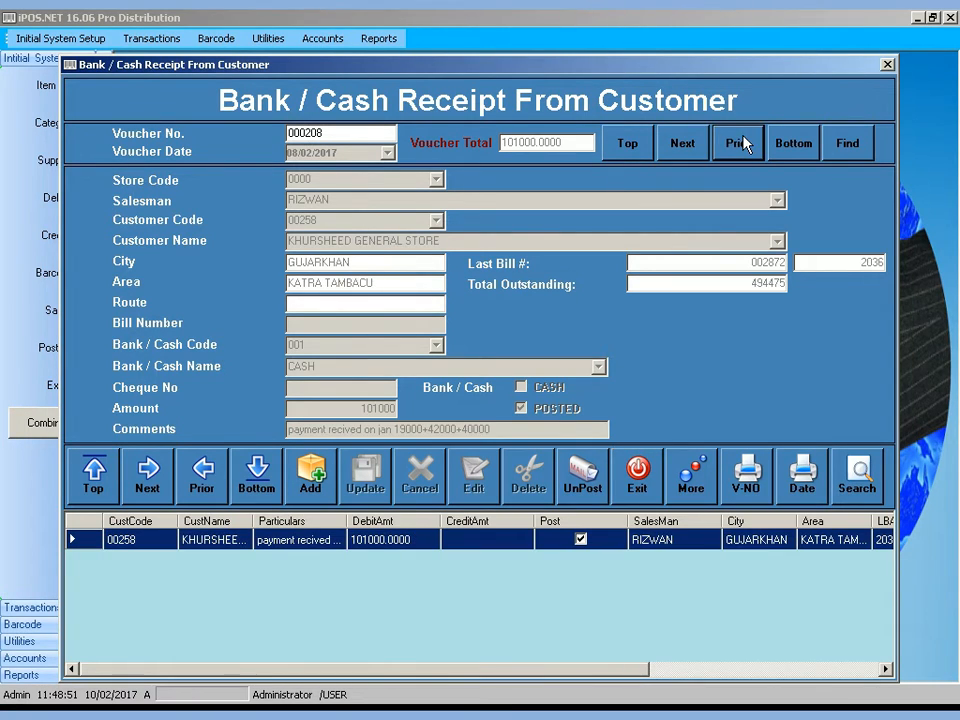
left_click(850, 143)
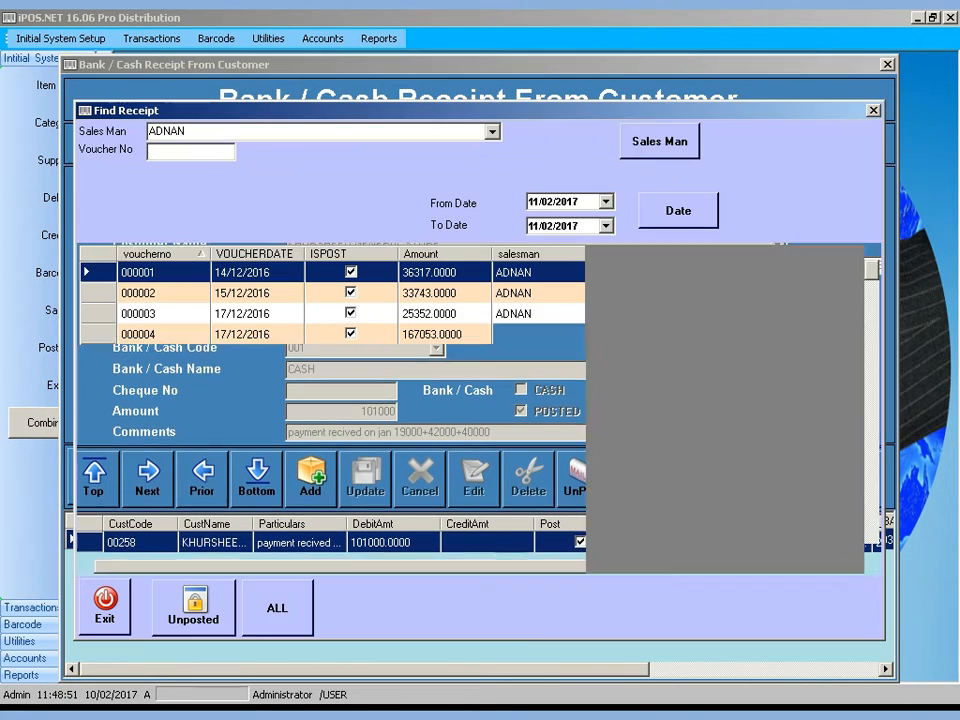
left_click(257, 131)
key("BackSpace")
type("RIZWAN")
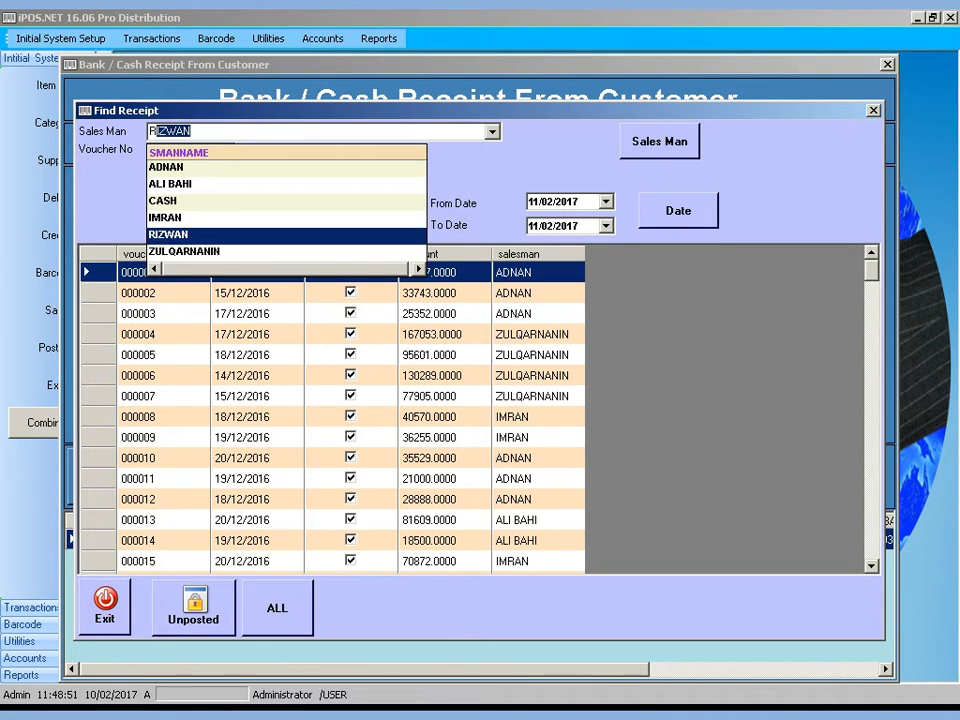
key("Return")
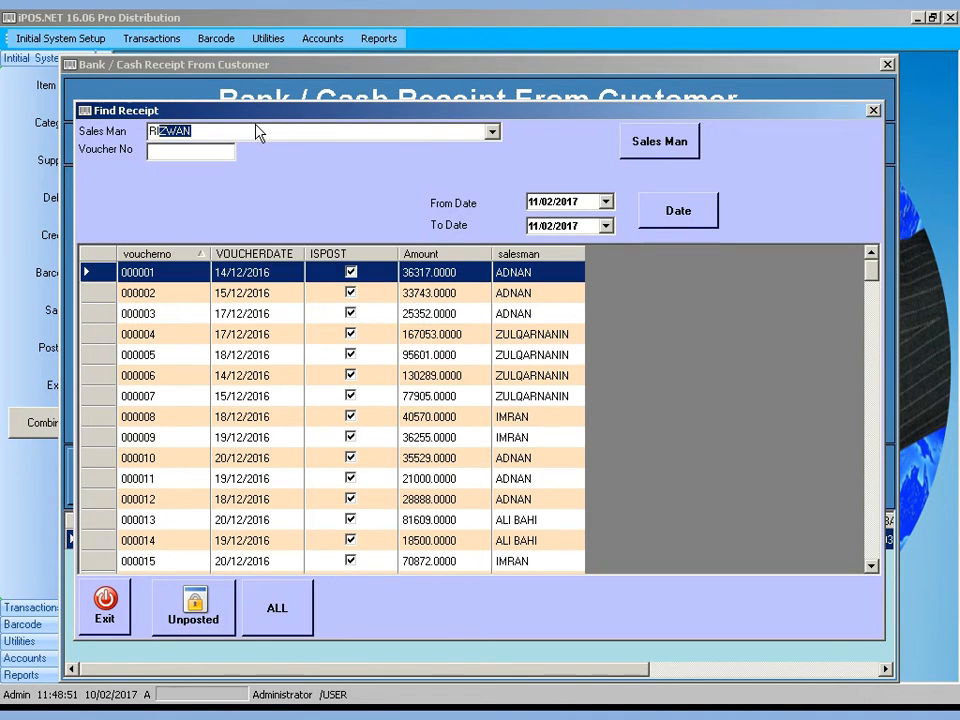
left_click(657, 150)
Step: Filter the receipt search by date from 01/02/2017 to 11/02/2017
left_click(536, 226)
left_click(536, 202)
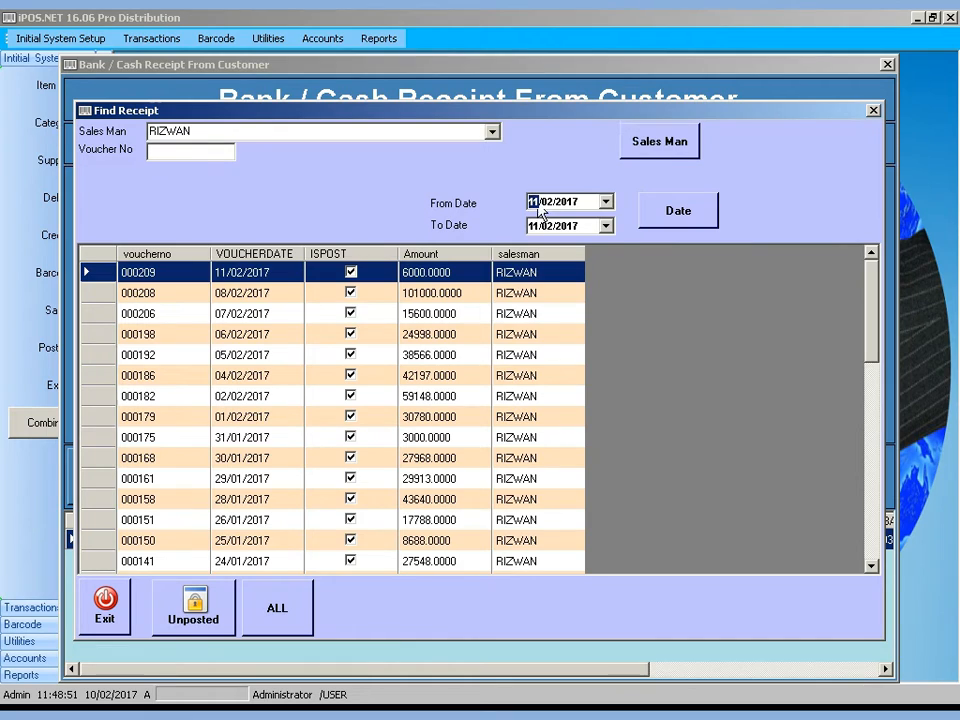
type("01")
key("Tab")
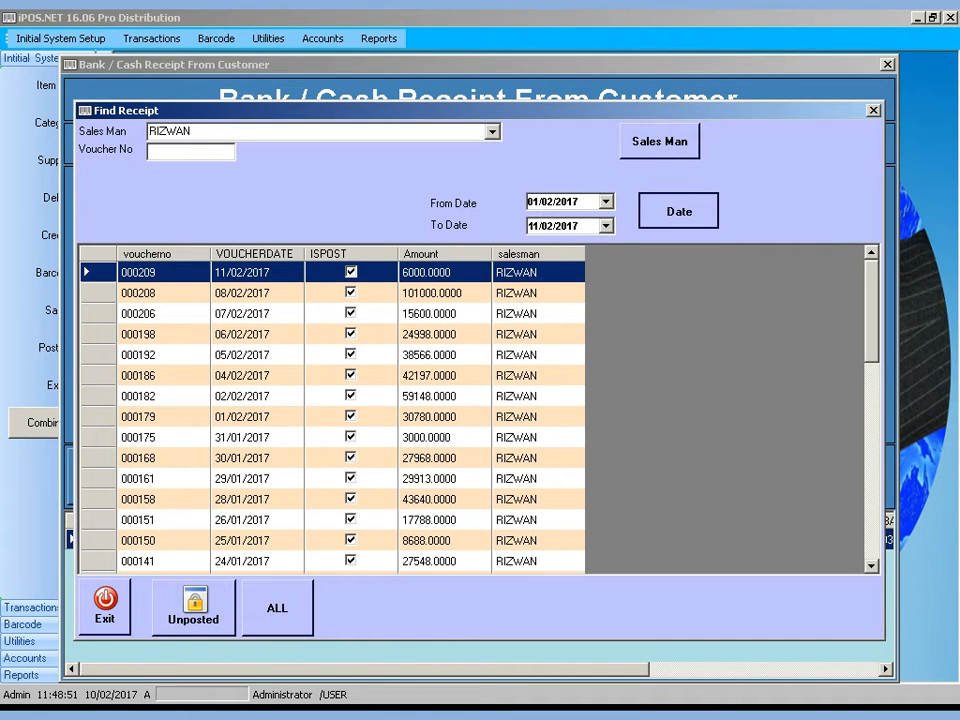
left_click(700, 205)
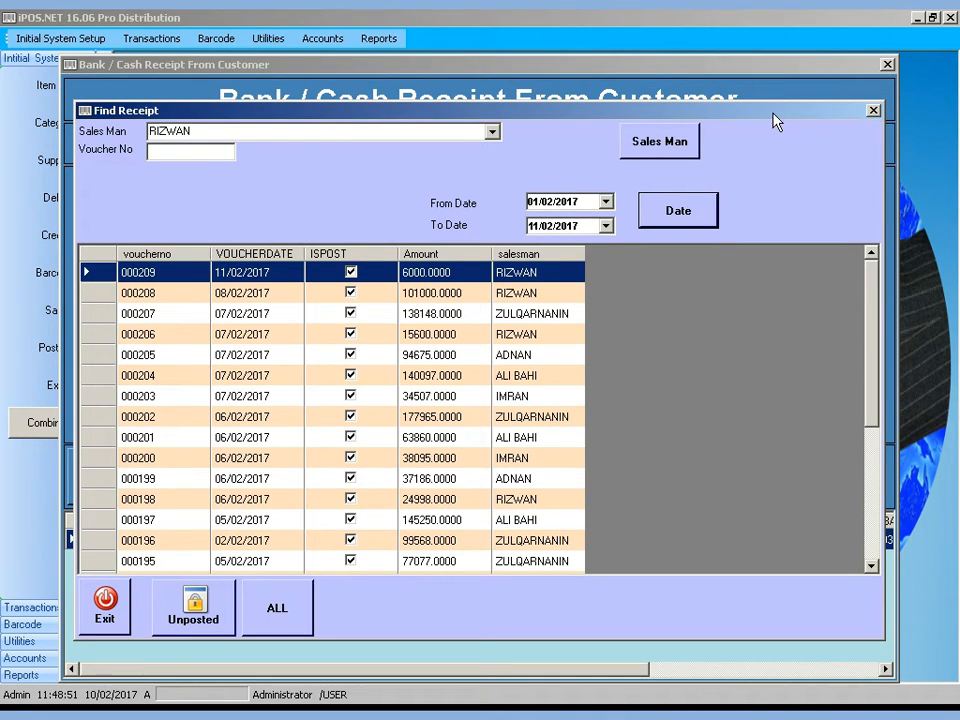
Step: Find the receipt with voucher number 000012 and load it in the receipt form
left_click(186, 152)
type("0")
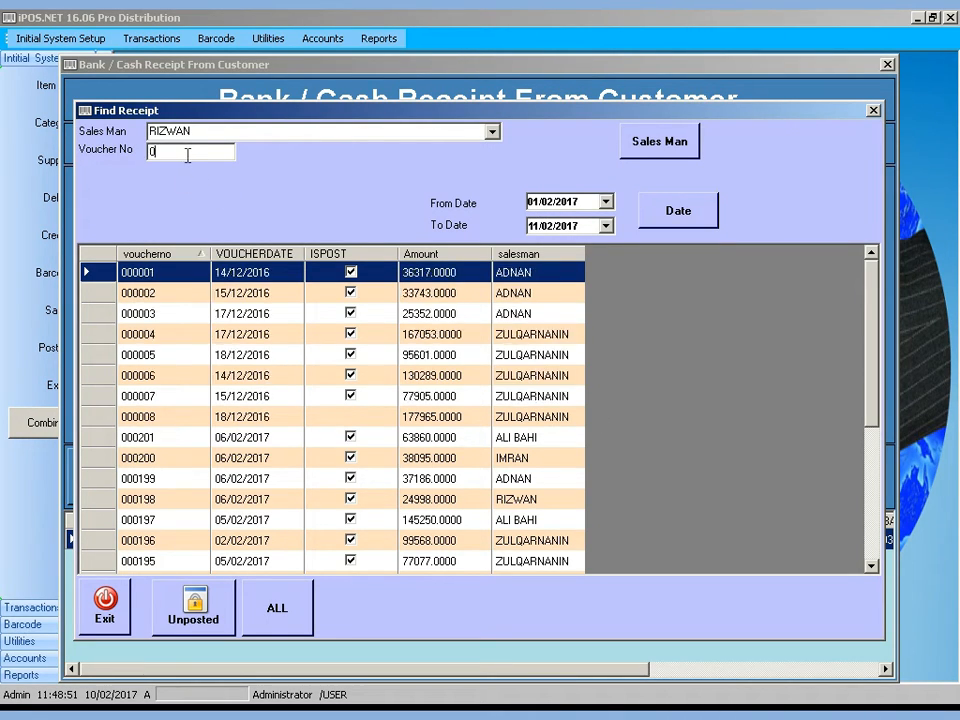
type("000")
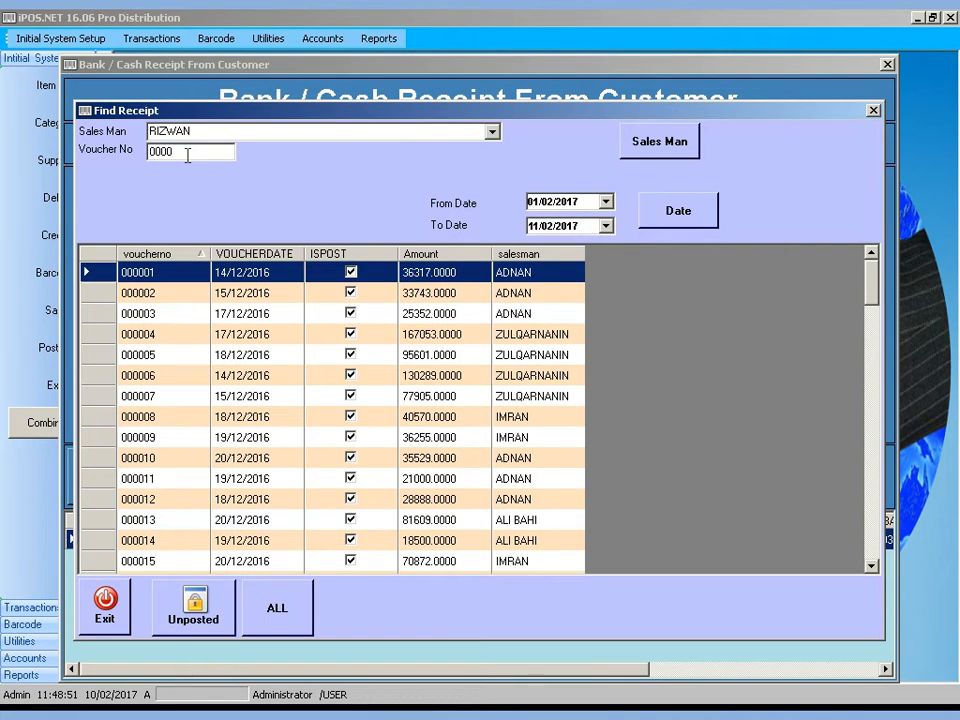
type("12")
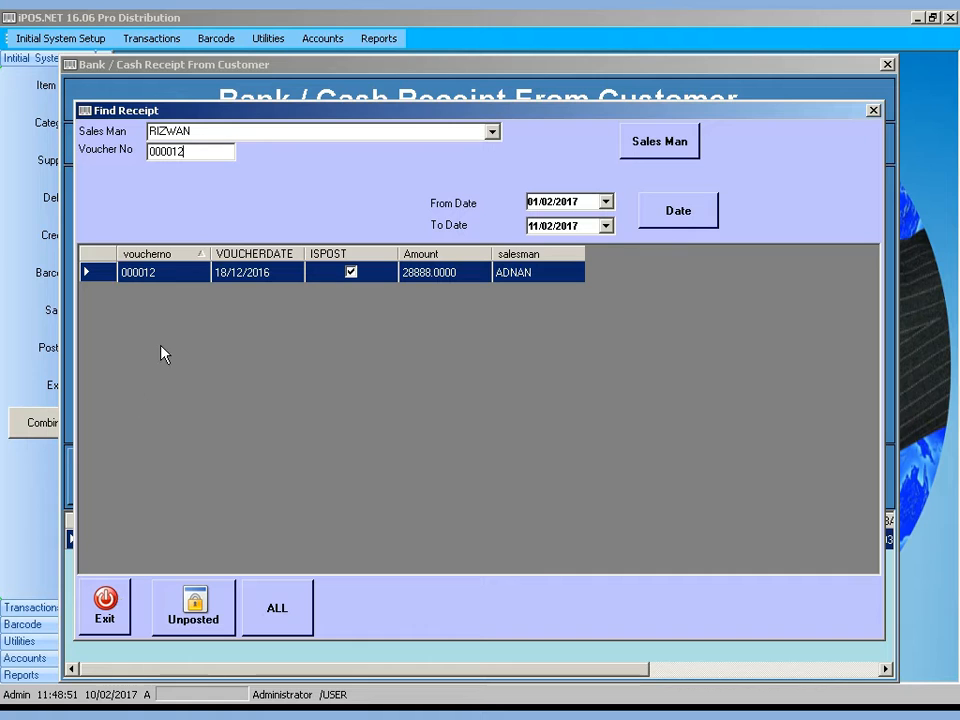
left_click(105, 605)
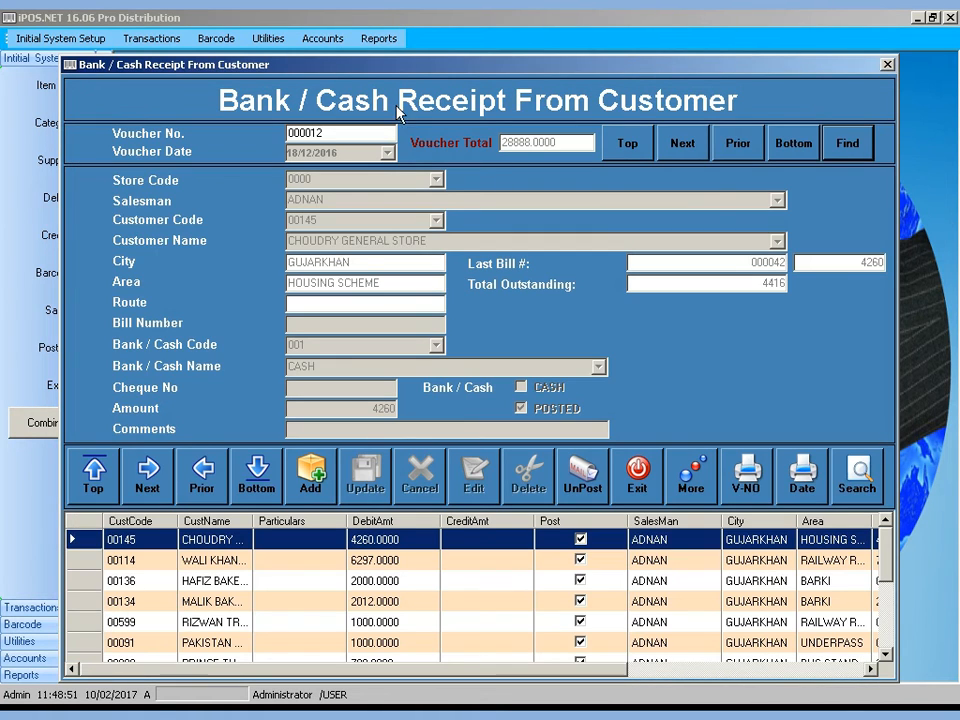
Step: Unpost voucher 000012, entering the authorization password
left_click(585, 493)
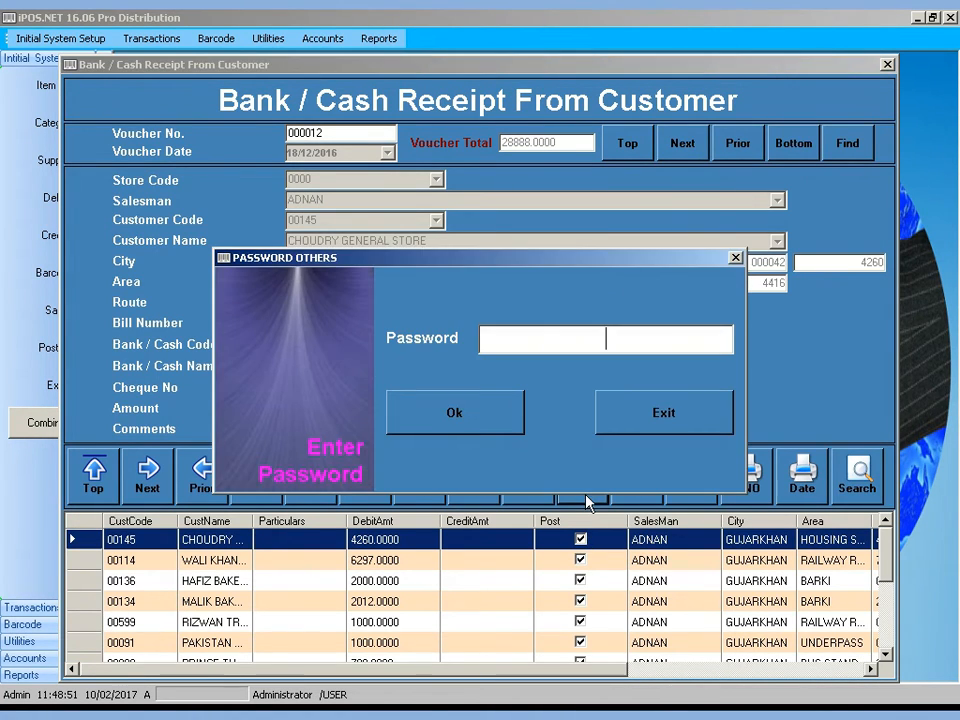
type("***")
key("Return")
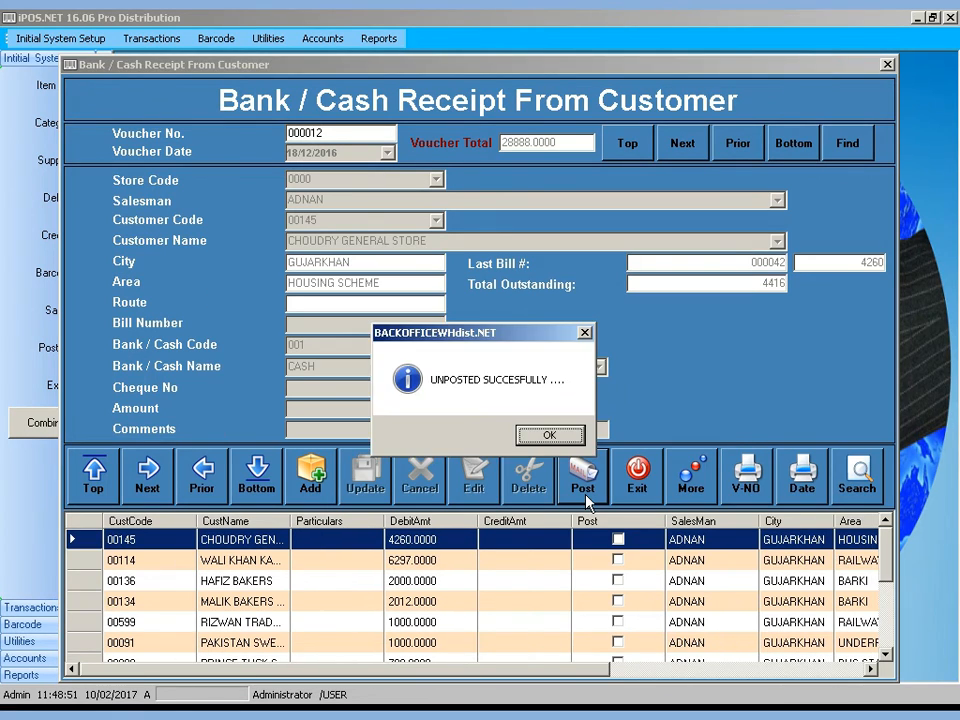
key("Return")
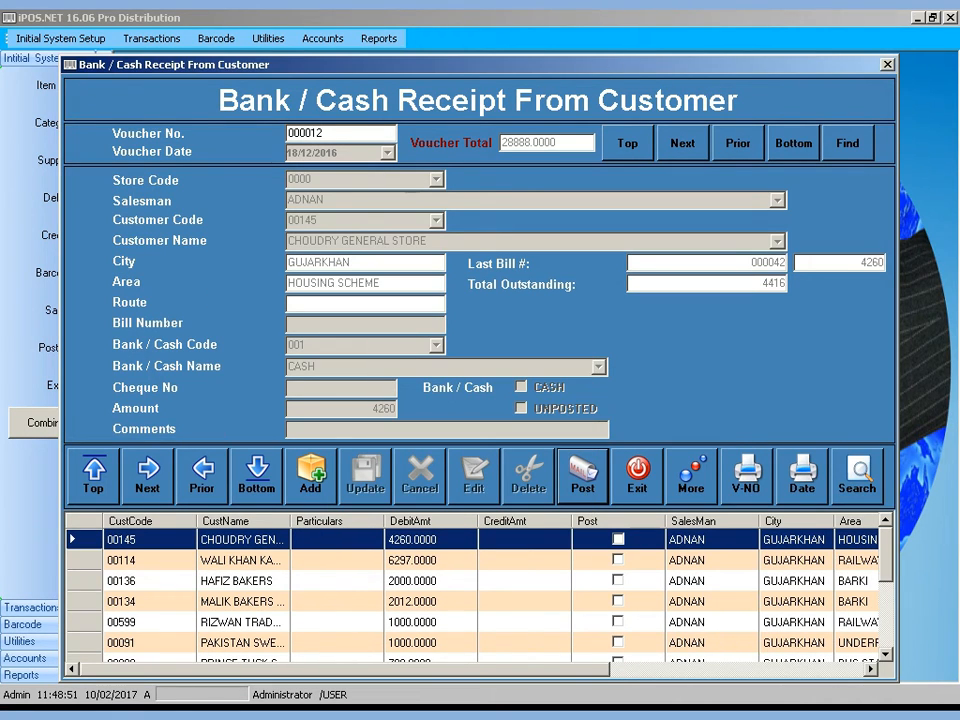
Step: Try to delete the MALIK BAKERS & GENERAL STORE receipt line from the voucher
left_click(440, 603)
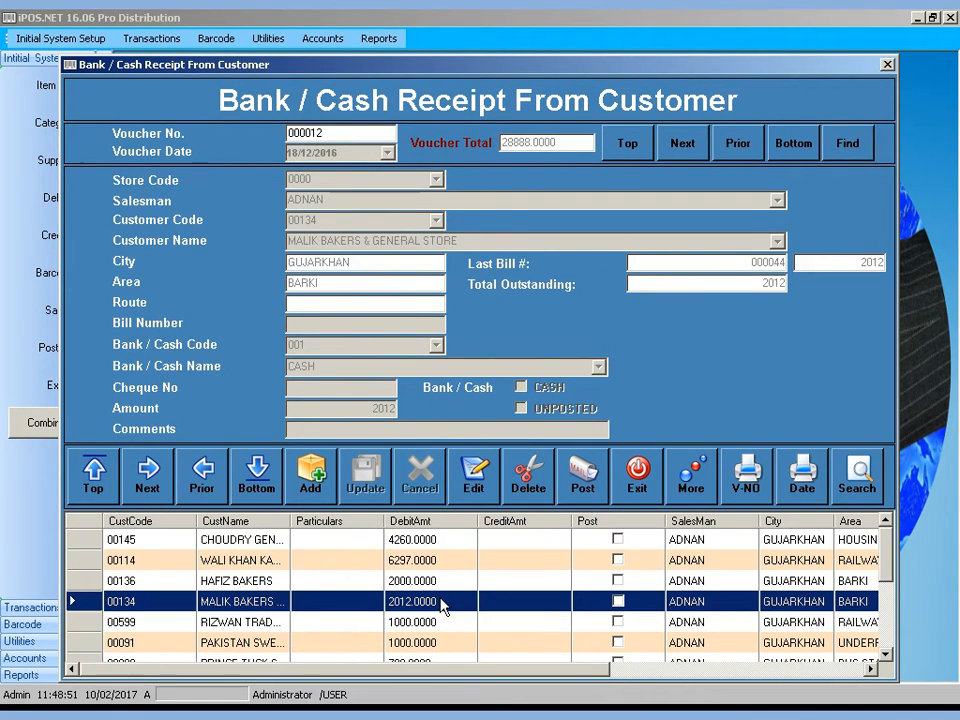
left_click(530, 485)
key("Return")
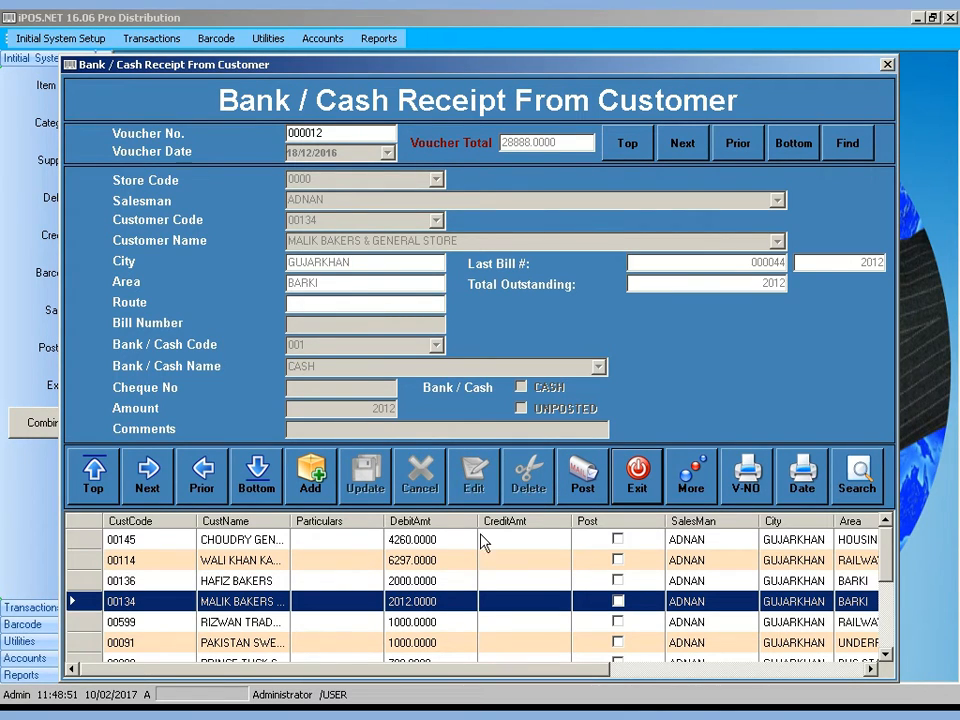
Step: Delete the PAKISTAN SWEETS AND BAKERS receipt line from the voucher and confirm the deletion
left_click(400, 644)
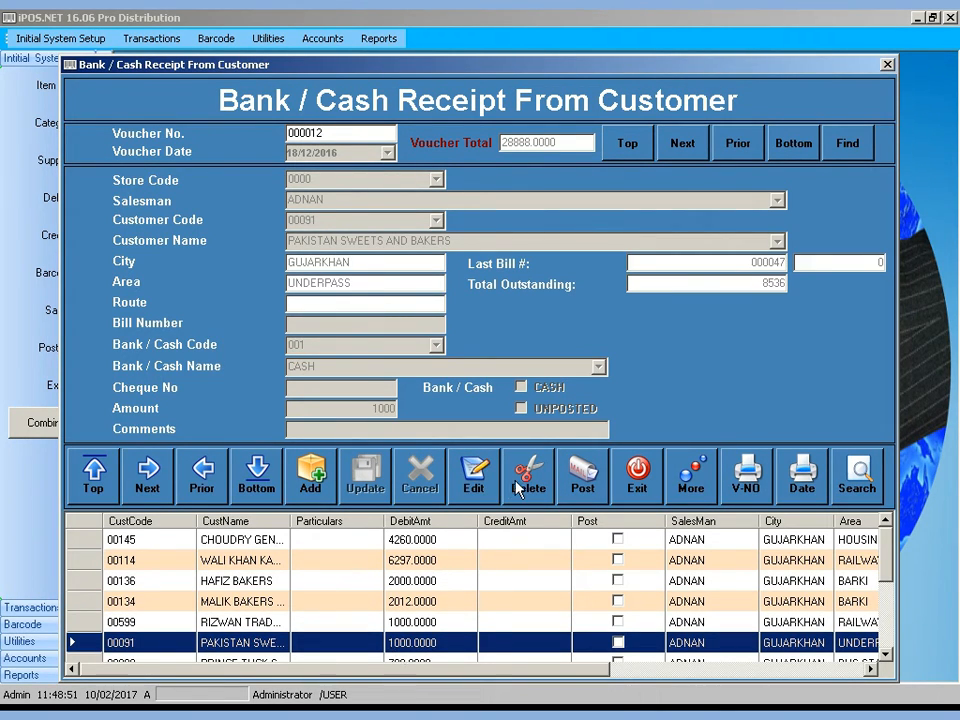
left_click(525, 480)
left_click(500, 435)
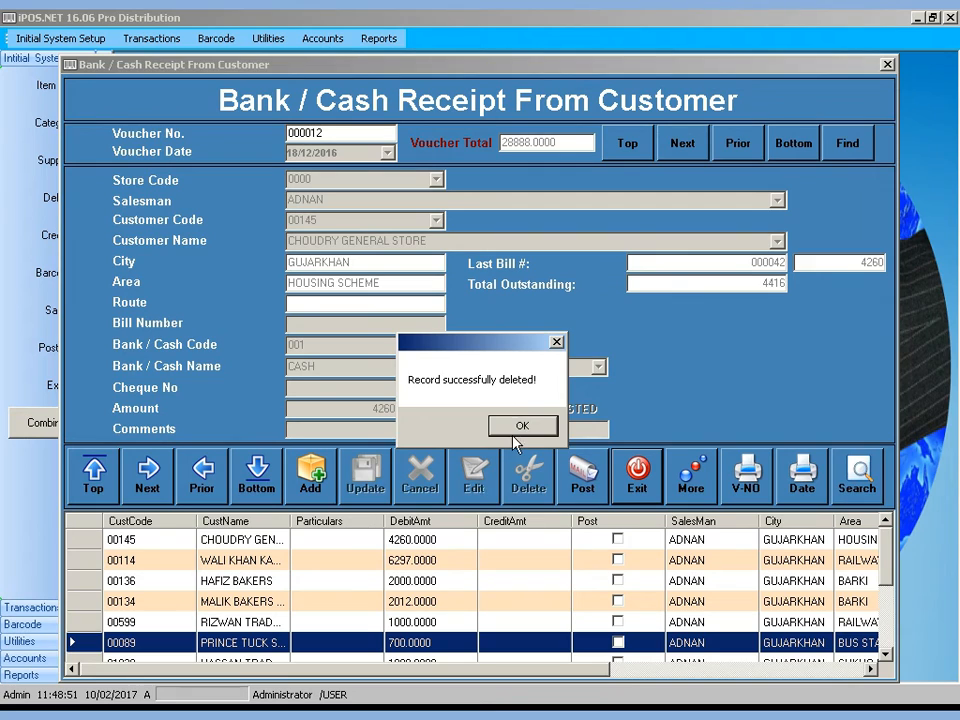
key("Return")
Step: Start editing the second receipt line, cancel the edit and post voucher 000012
left_click(427, 560)
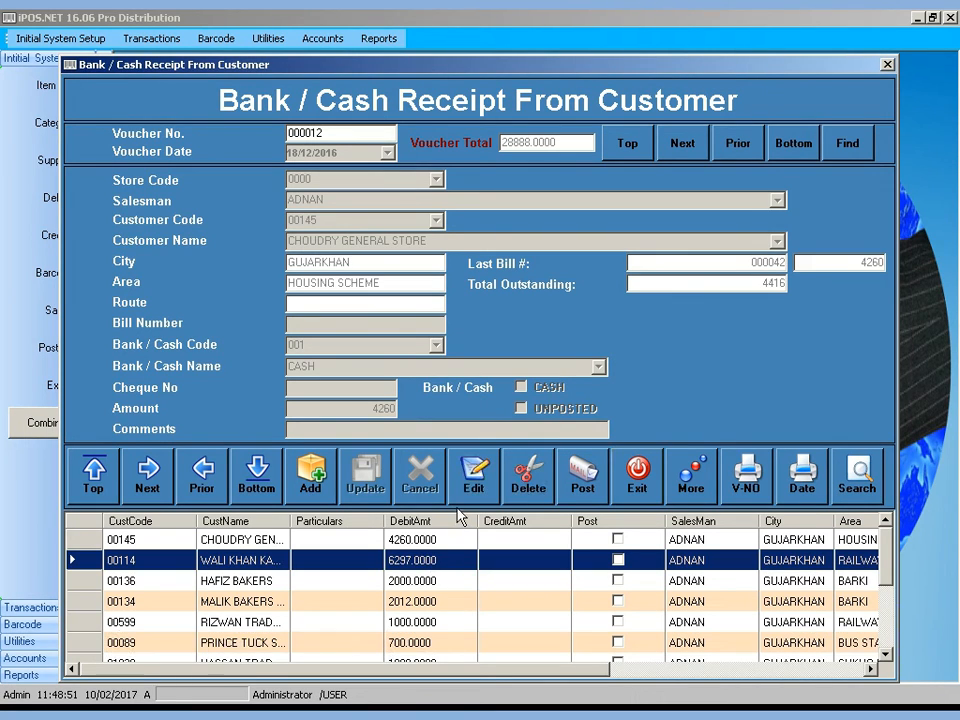
left_click(473, 478)
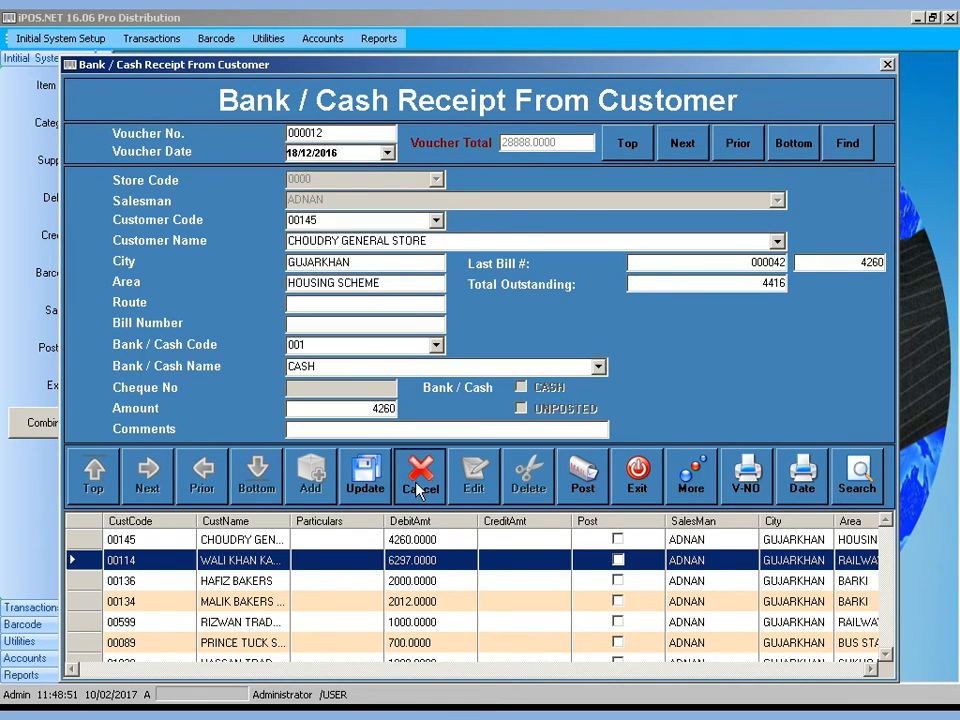
left_click(436, 493)
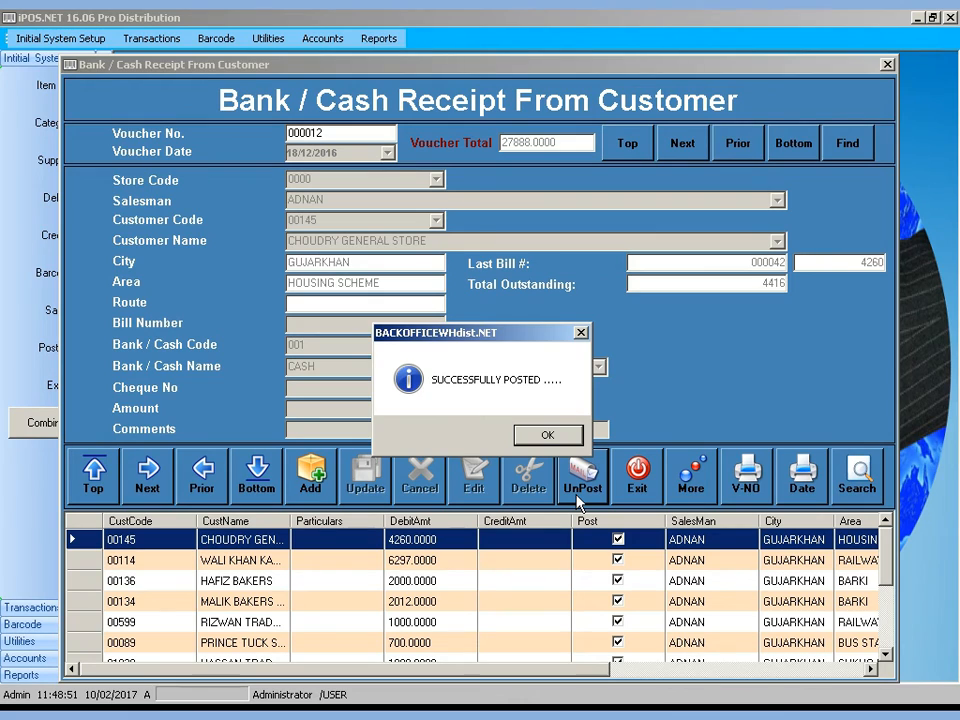
key("Return")
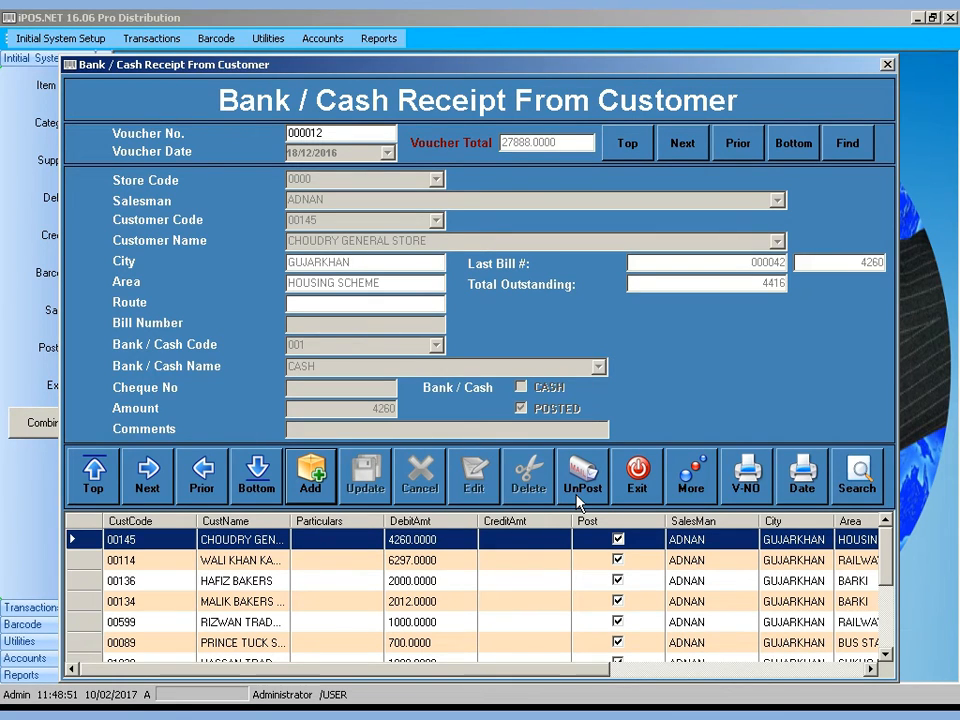